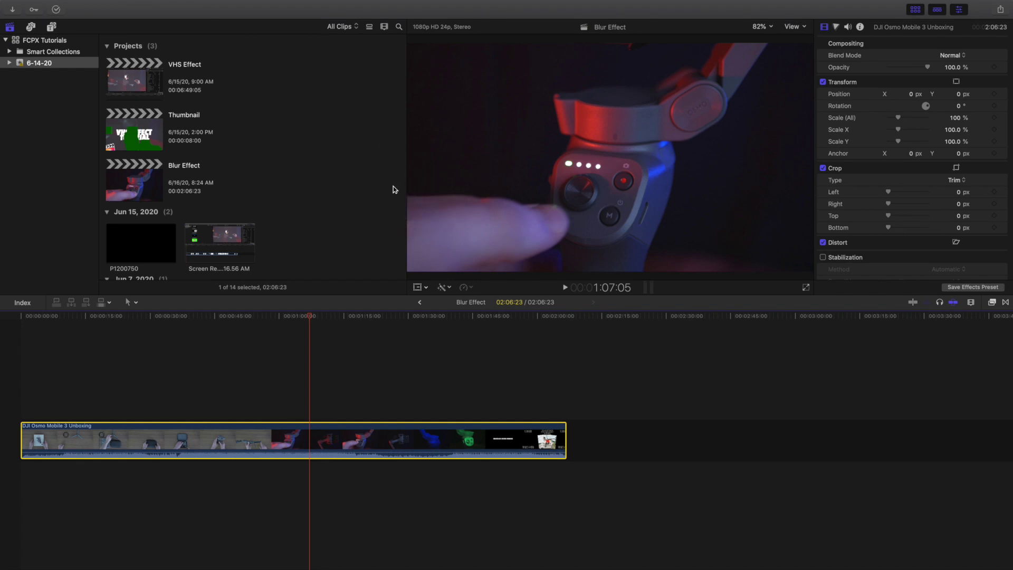
# Park the playhead at 1:01:05 on the folded gimbal shot and bring up the Effects browser
pyautogui.click(296, 384)
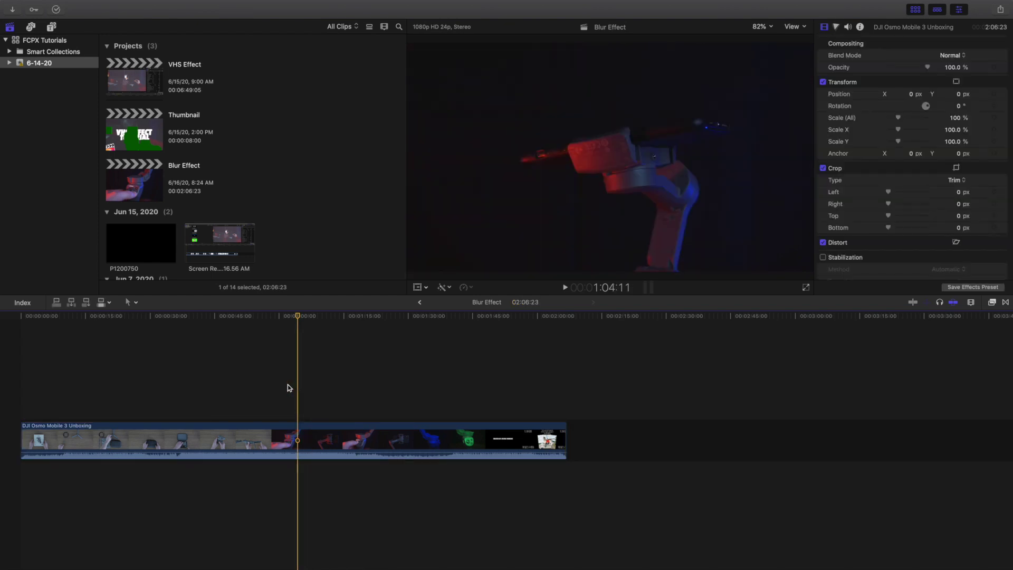
pyautogui.click(287, 388)
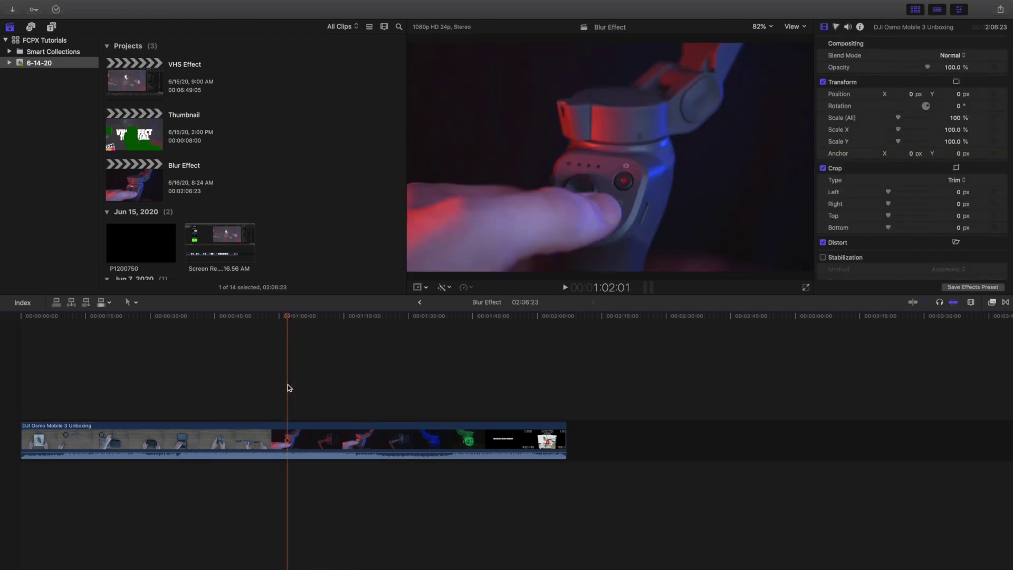
pyautogui.click(317, 403)
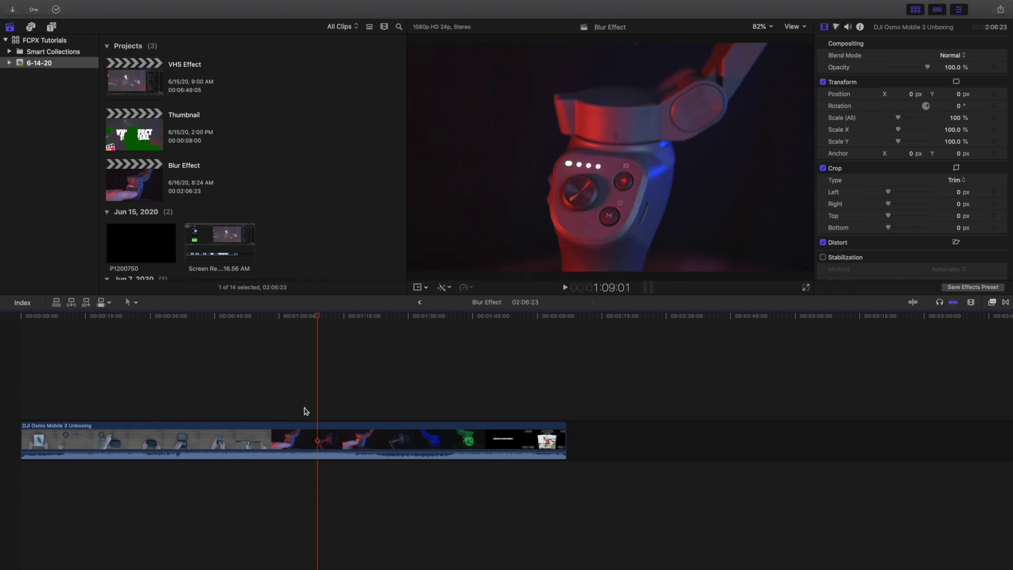
pyautogui.click(305, 411)
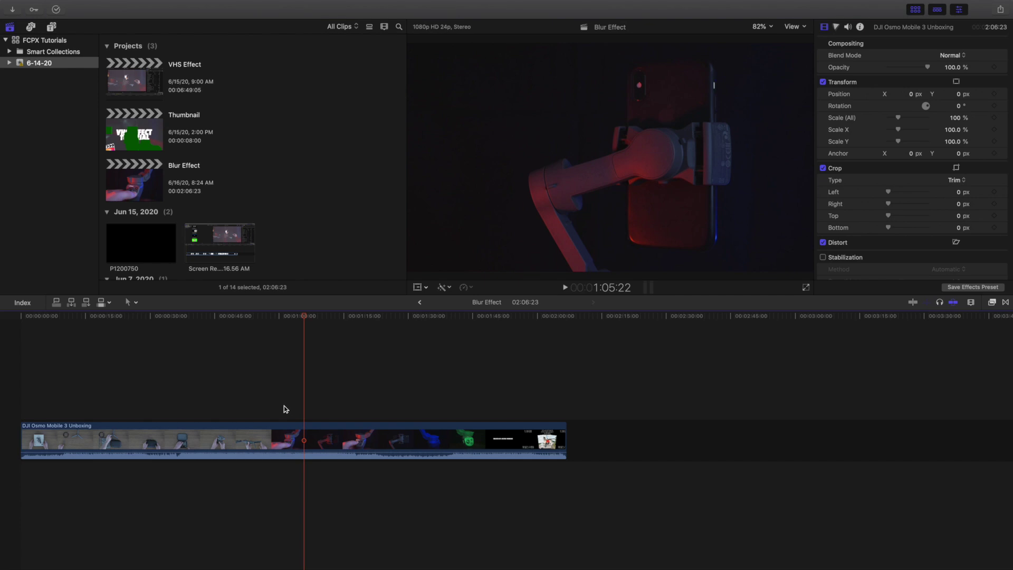
pyautogui.click(284, 407)
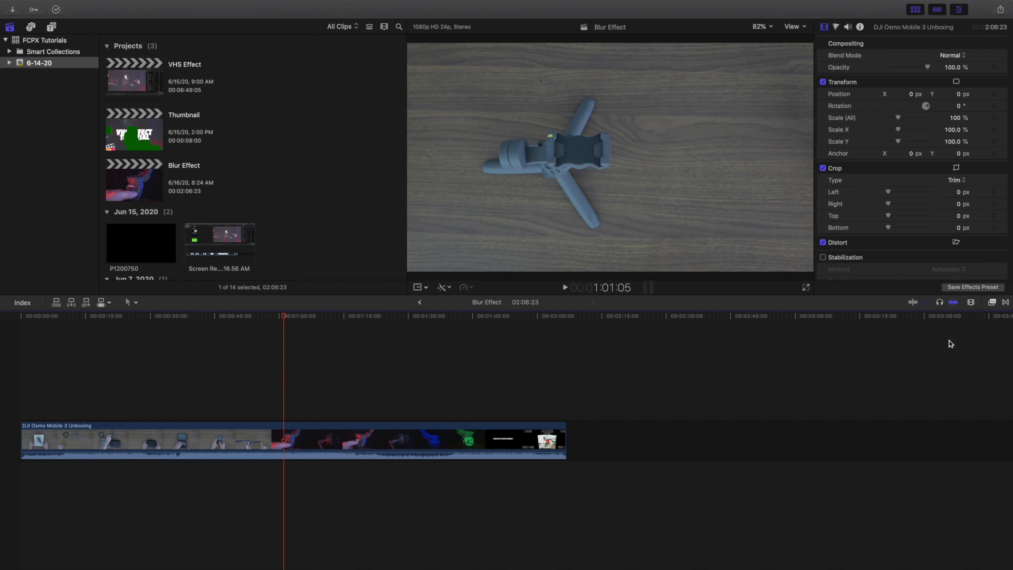
pyautogui.click(993, 301)
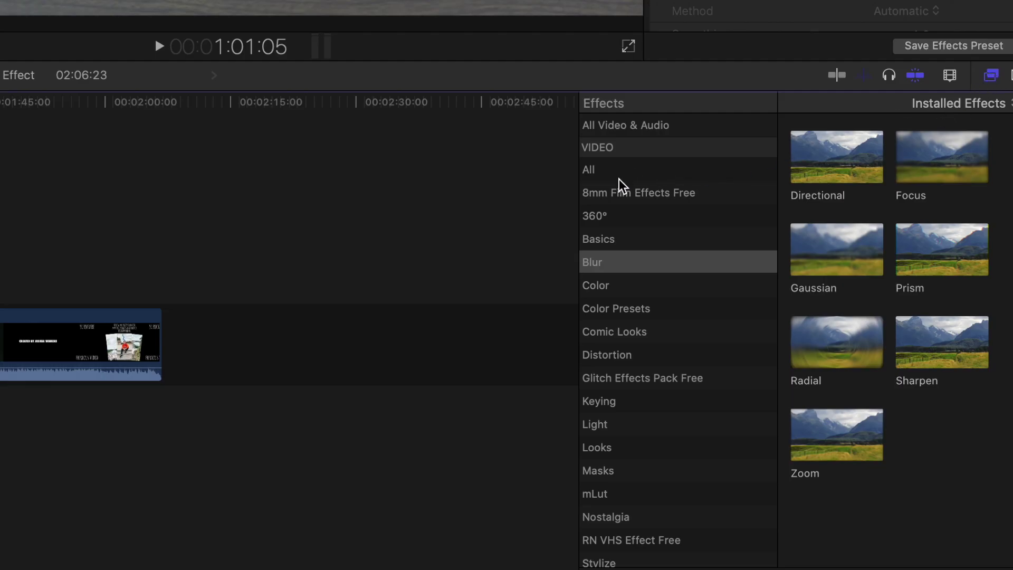
# List the Blur effects: Directional, Focus, Gaussian, Prism, Radial, Sharpen and Zoom
pyautogui.click(602, 265)
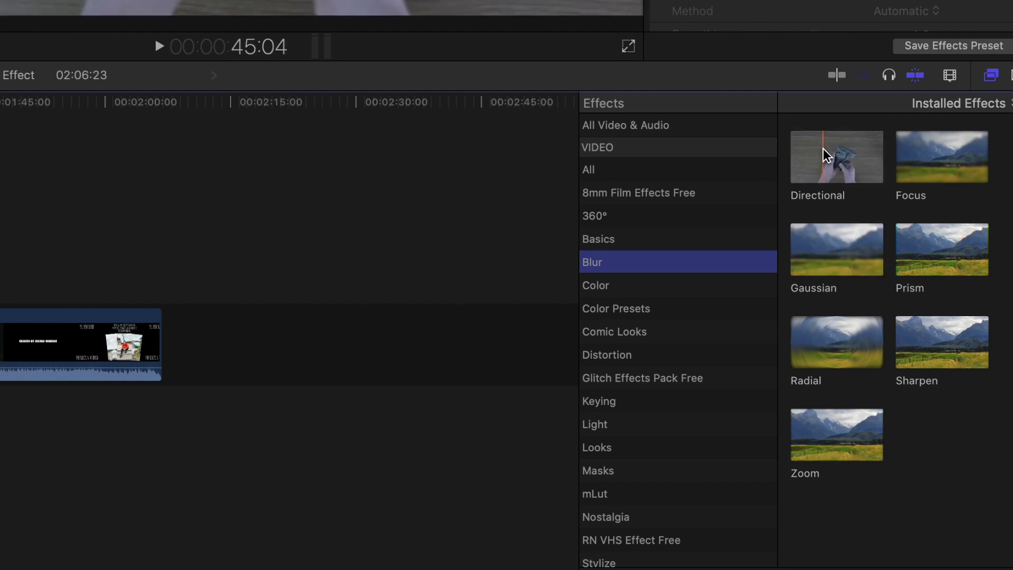
# Apply the Directional blur to the clip and preview it, stopping at 58:02
pyautogui.click(827, 155)
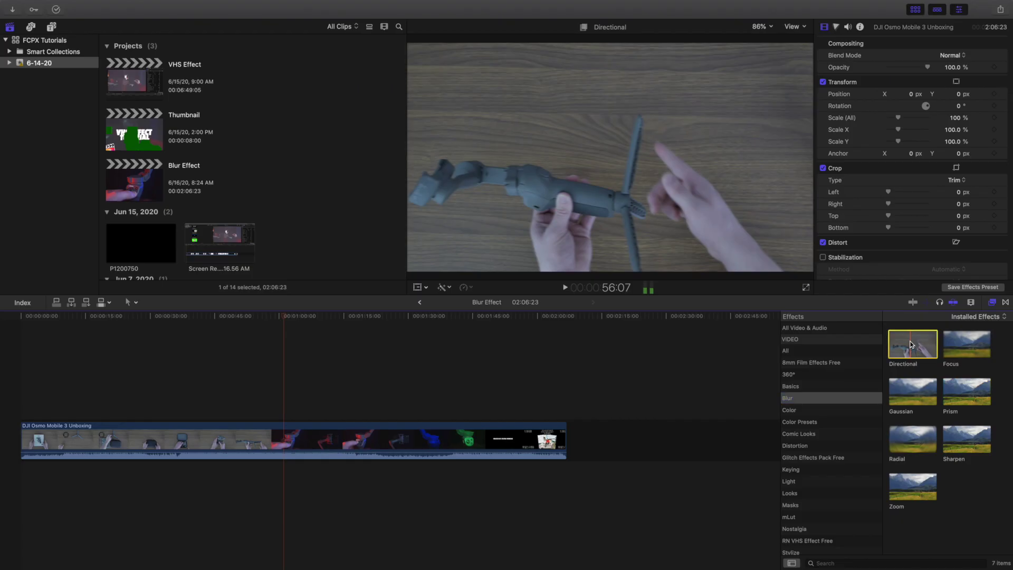
pyautogui.moveTo(911, 344); pyautogui.dragTo(283, 435)
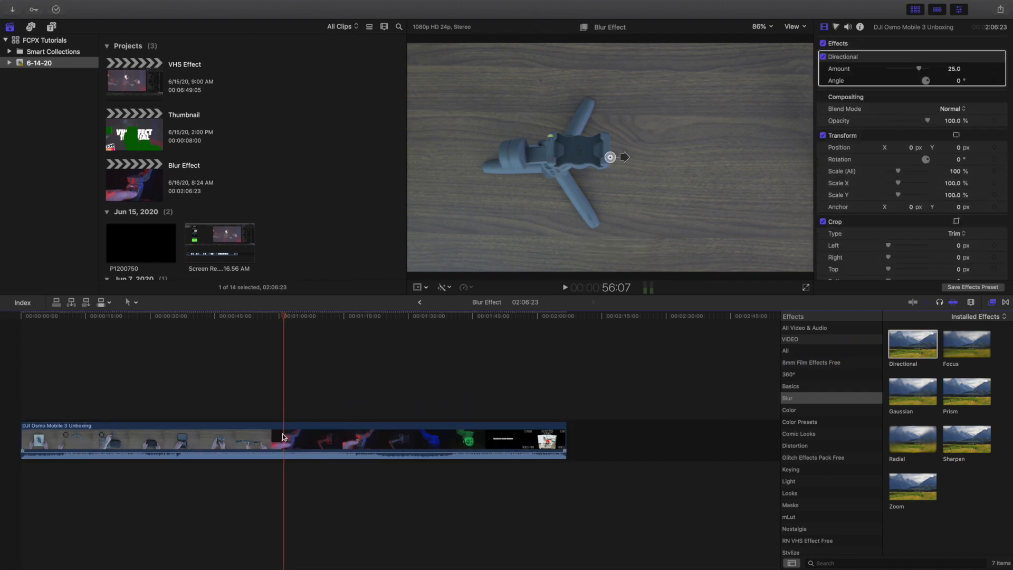
pyautogui.click(259, 405)
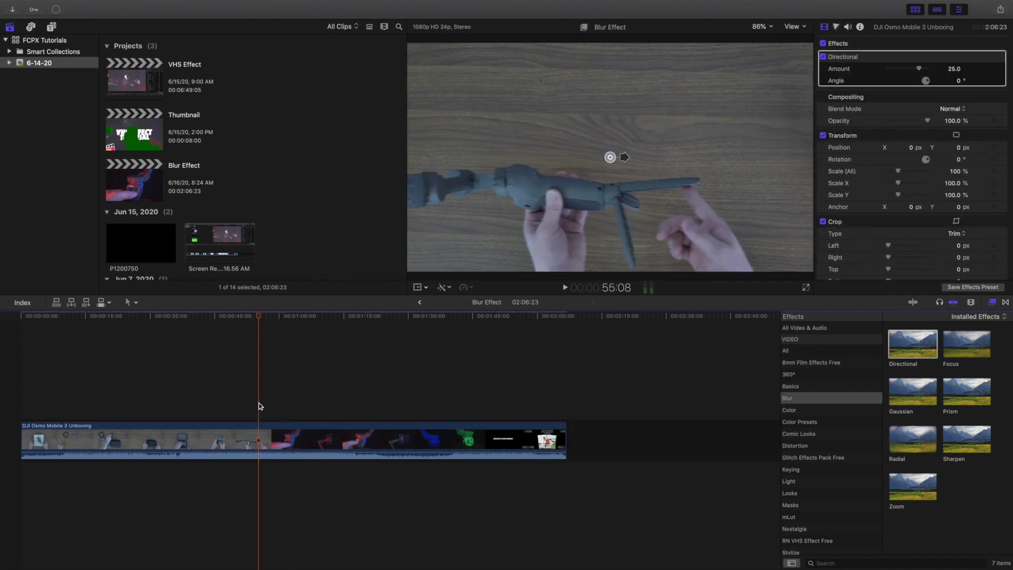
pyautogui.press('space')
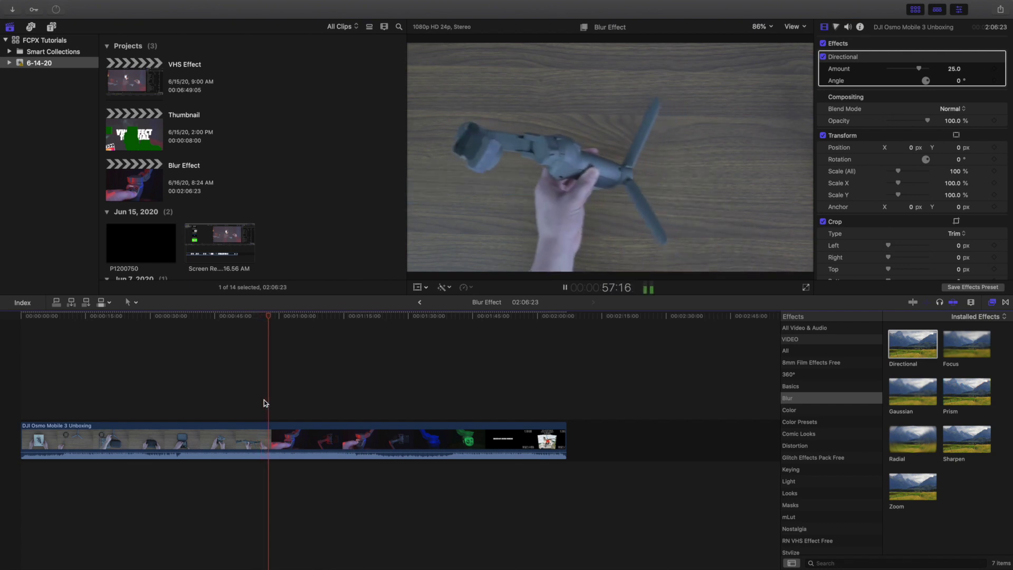
pyautogui.press('space')
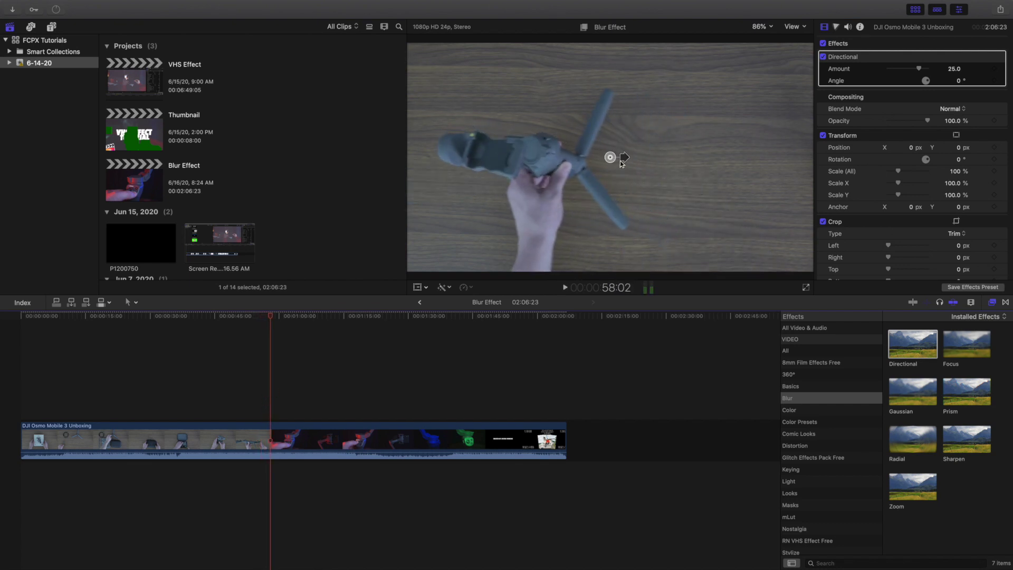
# Try different Directional strengths and angles, finishing at Amount 25 and Angle 0°
pyautogui.moveTo(625, 158); pyautogui.dragTo(625, 129)
pyautogui.click(1002, 71)
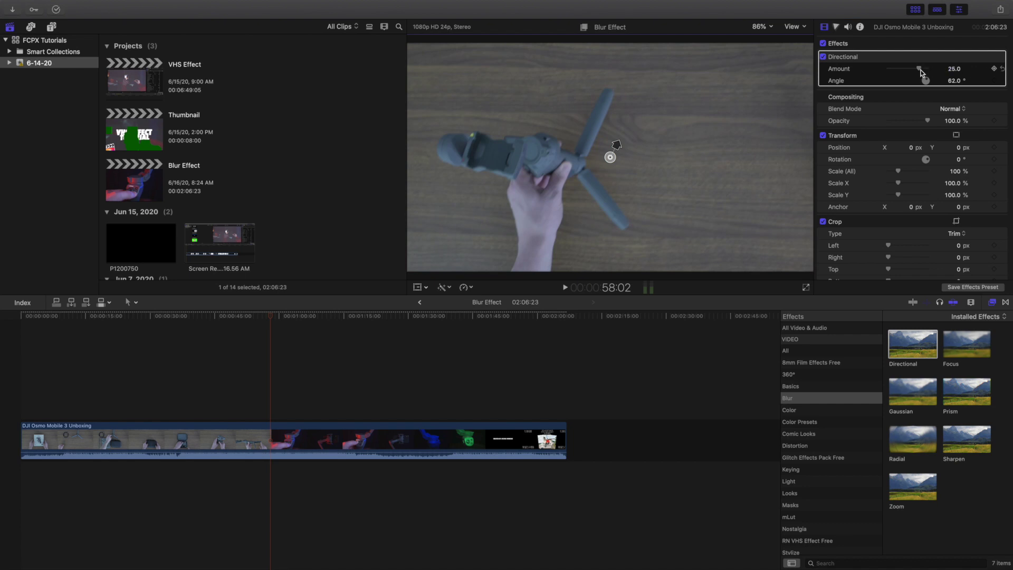
pyautogui.moveTo(920, 72)
pyautogui.mouseDown()
pyautogui.moveTo(939, 74)
pyautogui.moveTo(897, 73)
pyautogui.moveTo(927, 72)
pyautogui.mouseUp()
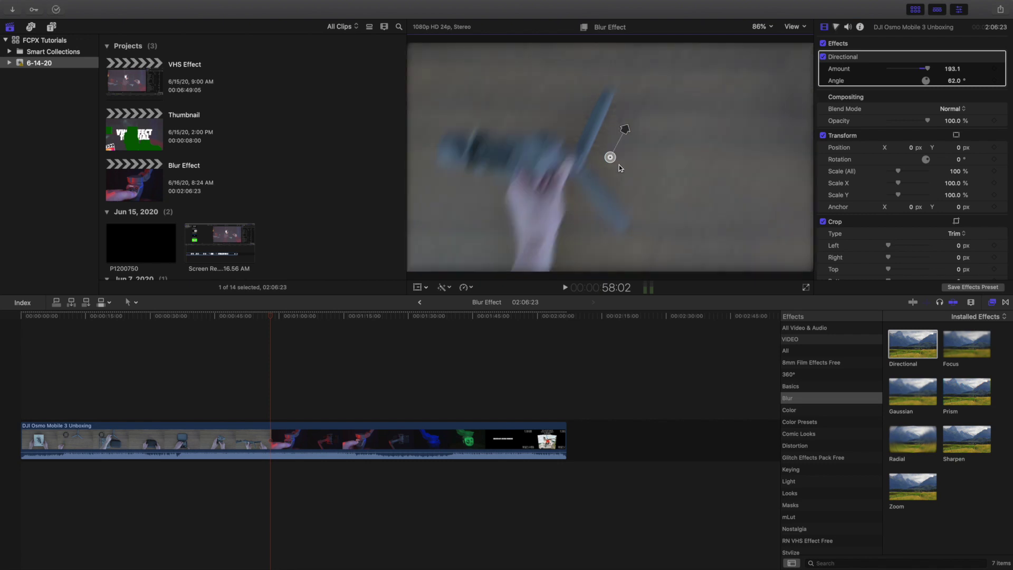
pyautogui.moveTo(616, 146); pyautogui.dragTo(620, 158)
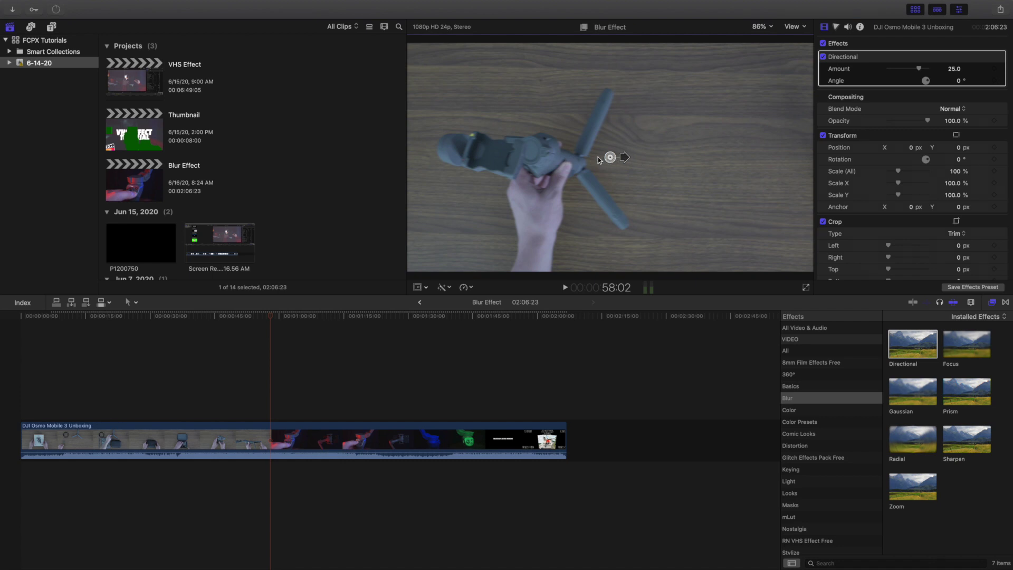
# Try a much stronger angled Directional blur, undo it, then disable Directional
pyautogui.click(272, 436)
pyautogui.click(610, 159)
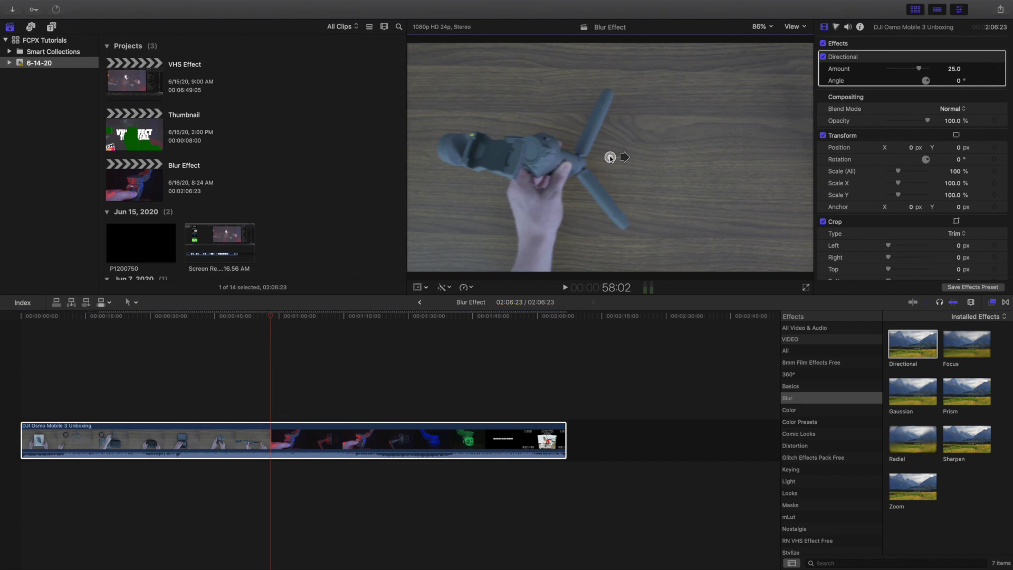
pyautogui.click(273, 436)
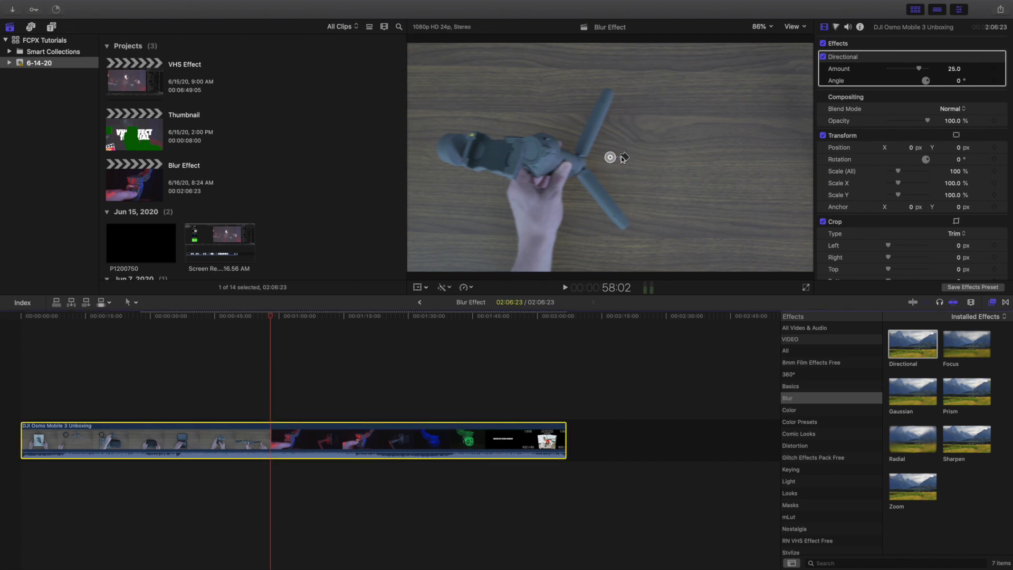
pyautogui.moveTo(611, 157); pyautogui.dragTo(570, 130)
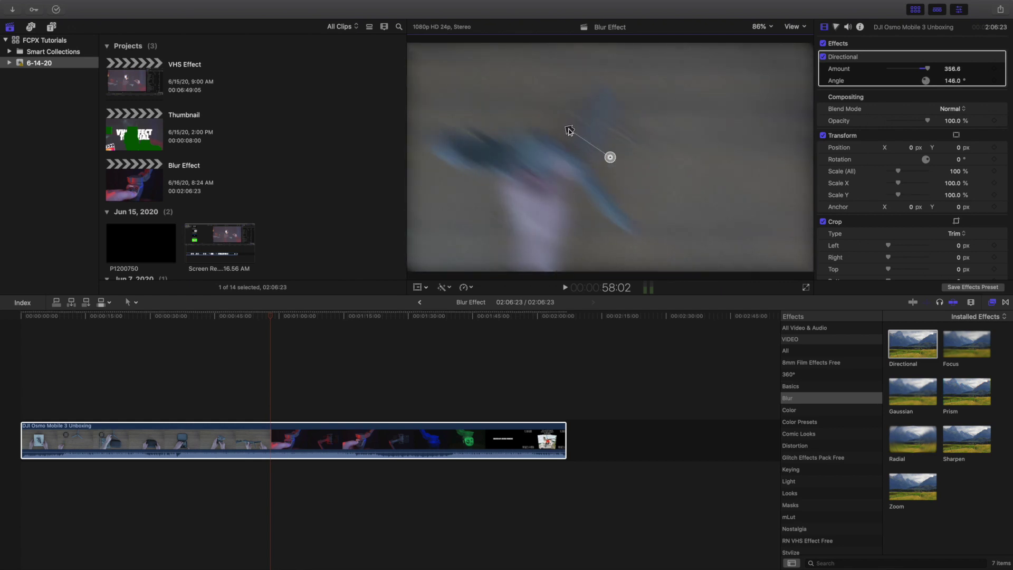
pyautogui.press('super+z')
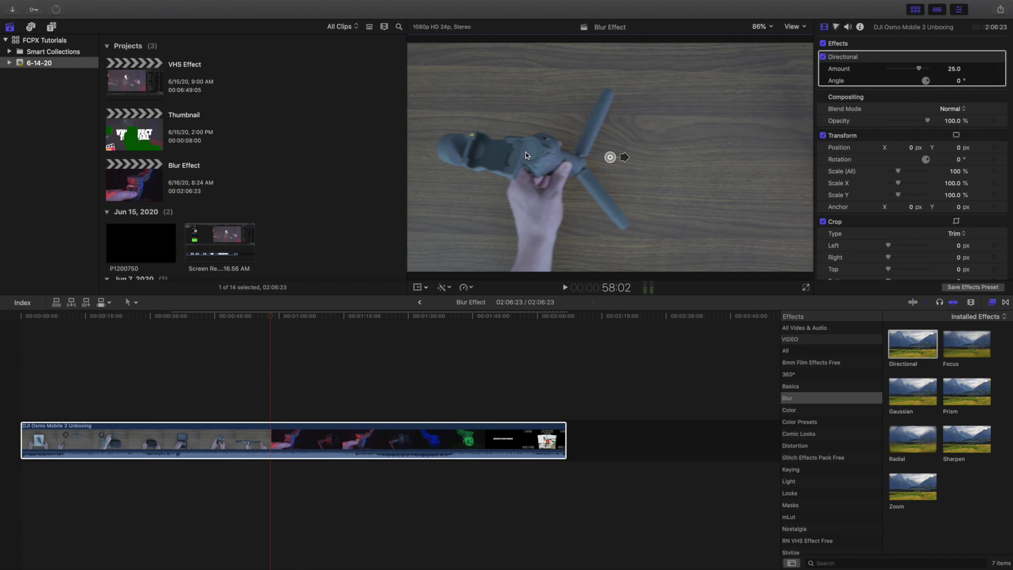
pyautogui.click(268, 439)
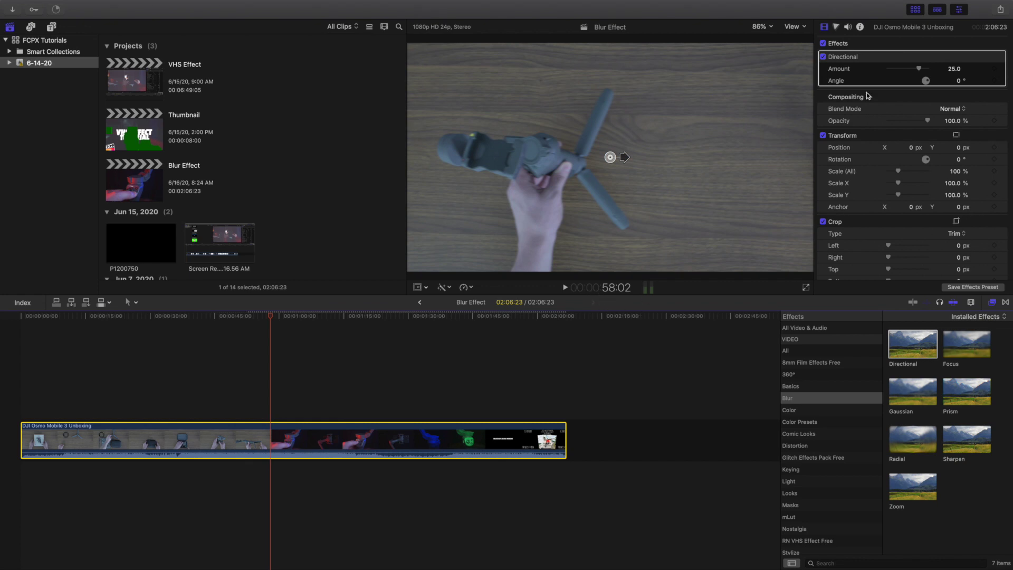
pyautogui.click(823, 57)
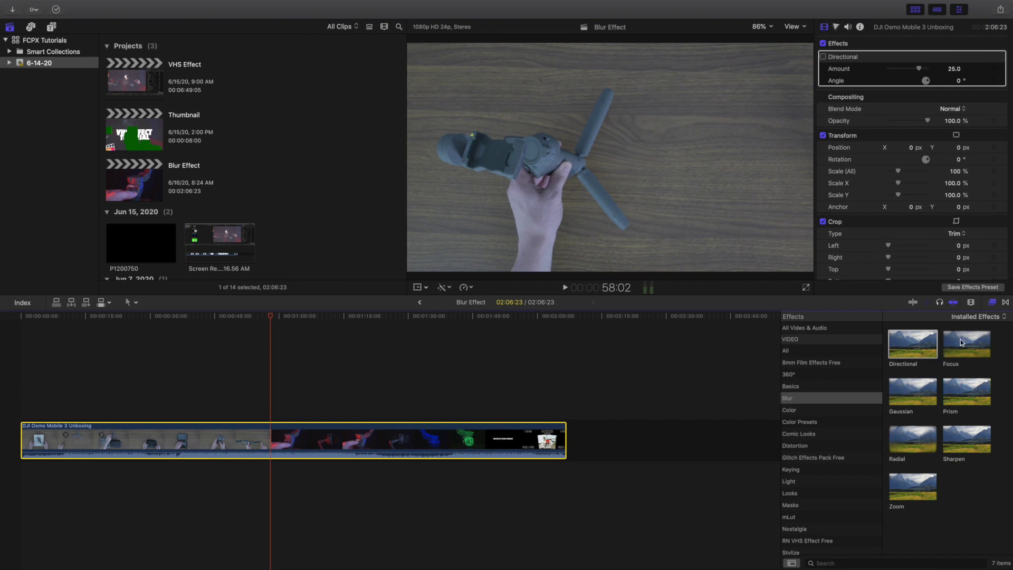
# Apply the Focus blur, shift its centre left, then undo it back to 0, 0
pyautogui.moveTo(963, 344); pyautogui.dragTo(323, 438)
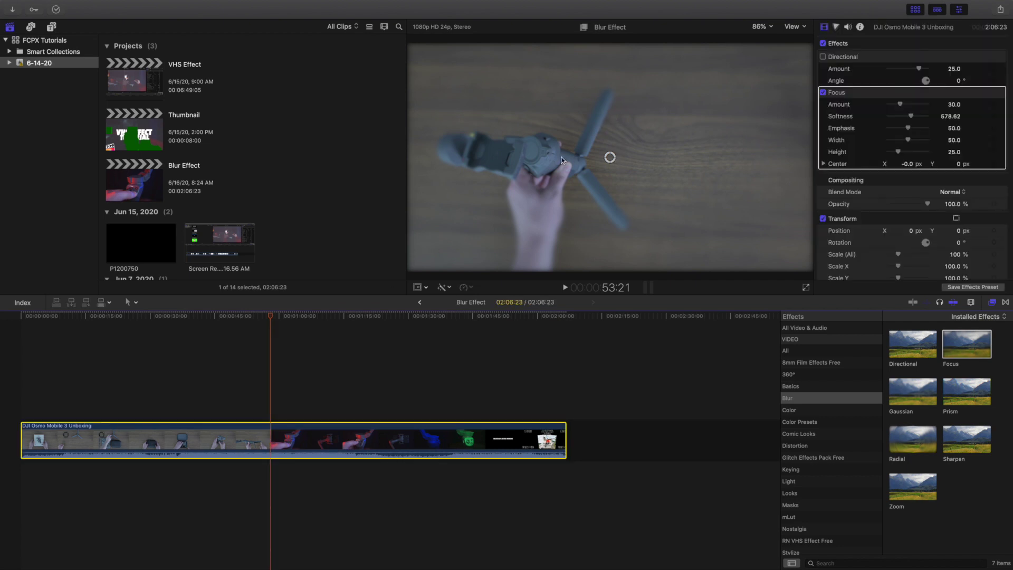
pyautogui.moveTo(612, 165); pyautogui.dragTo(473, 151)
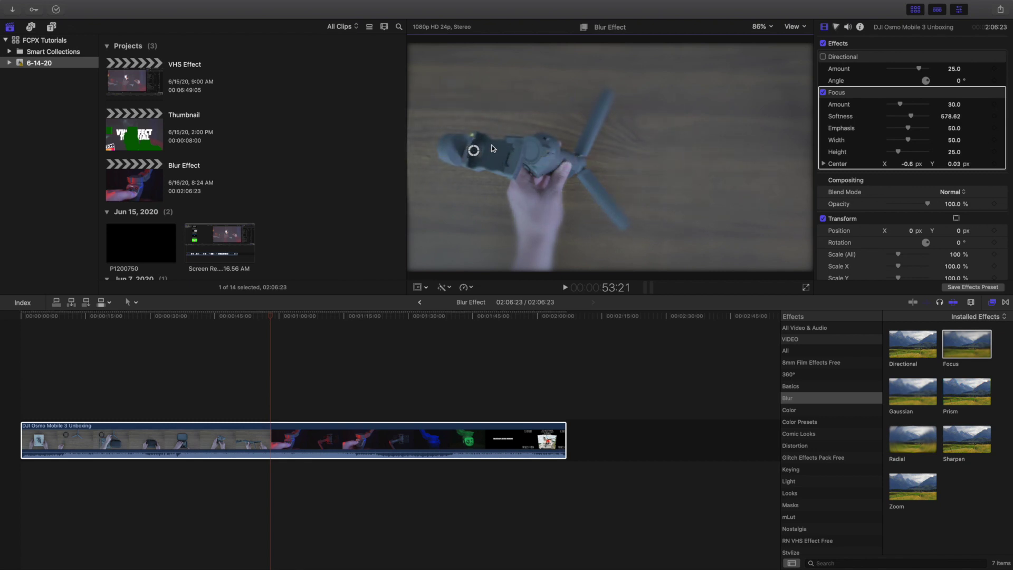
pyautogui.press('super+z')
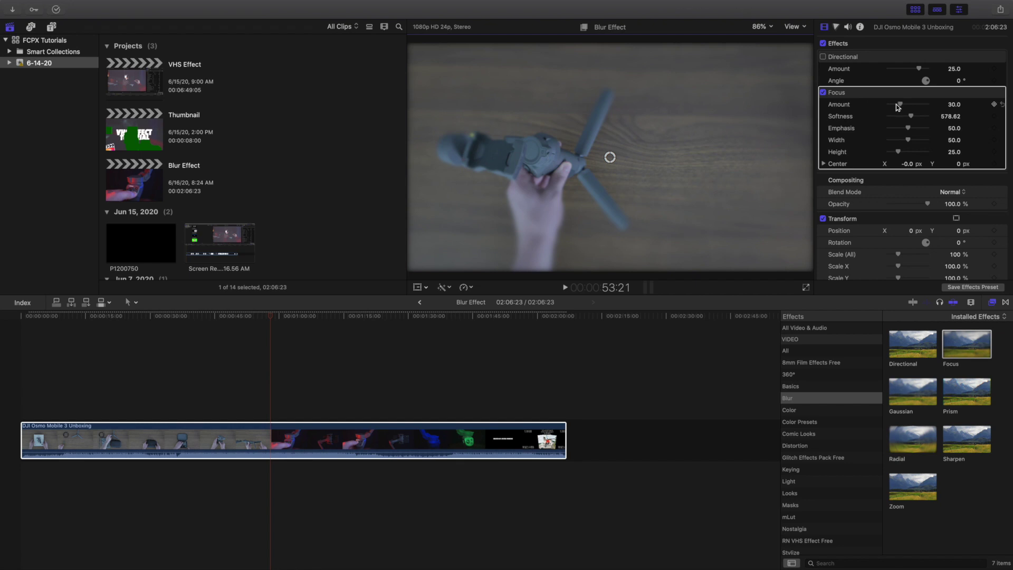
# Vary the Focus Amount and Height, undo the changes, then turn the Focus blur off
pyautogui.moveTo(899, 107); pyautogui.dragTo(912, 147)
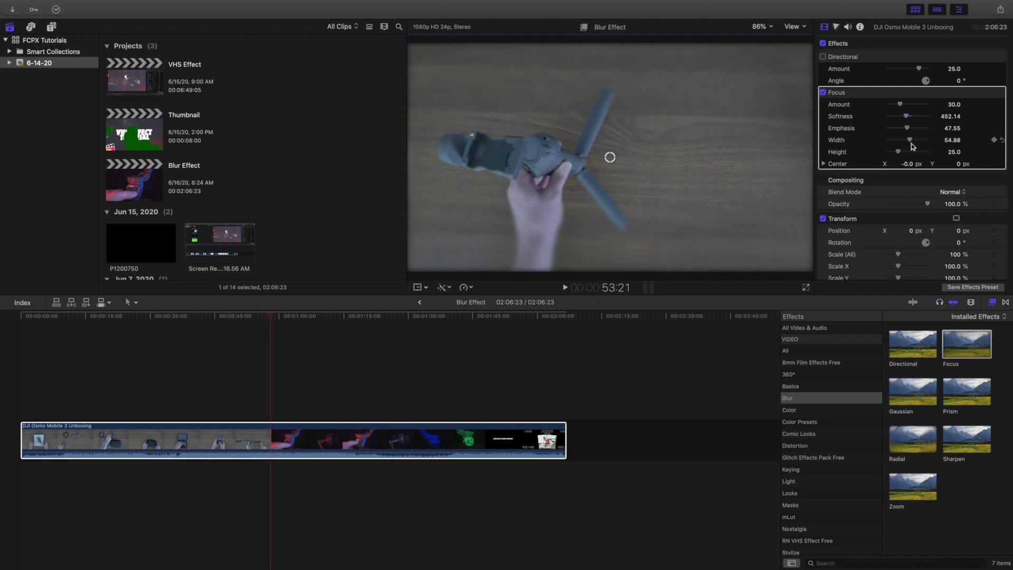
pyautogui.moveTo(900, 154)
pyautogui.mouseDown()
pyautogui.moveTo(928, 153)
pyautogui.moveTo(887, 154)
pyautogui.moveTo(928, 142)
pyautogui.moveTo(887, 147)
pyautogui.moveTo(912, 143)
pyautogui.mouseUp()
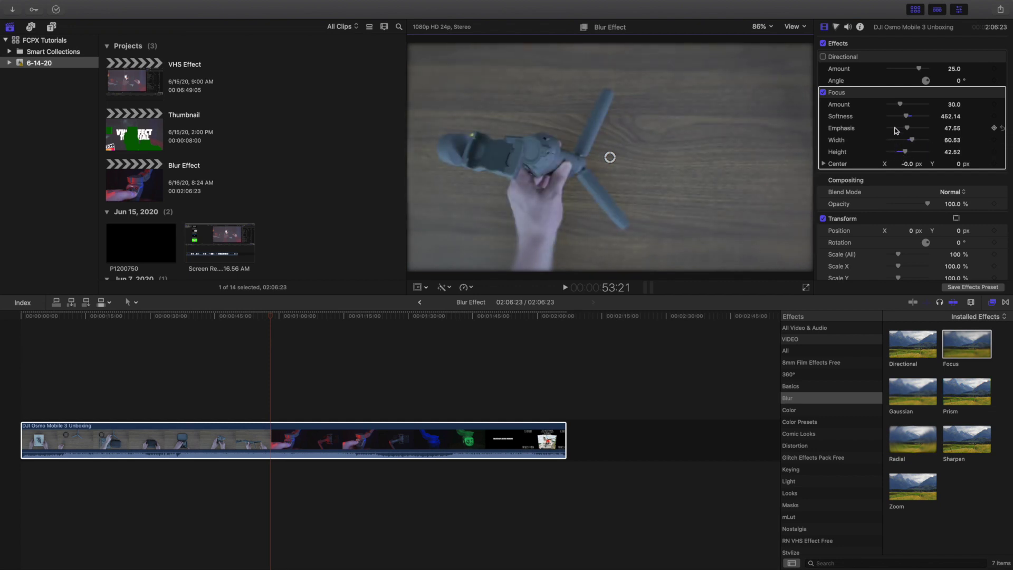
pyautogui.moveTo(902, 105)
pyautogui.mouseDown()
pyautogui.moveTo(883, 112)
pyautogui.moveTo(906, 114)
pyautogui.mouseUp()
pyautogui.press('super+z')
pyautogui.press('super+z')
pyautogui.press('super+z')
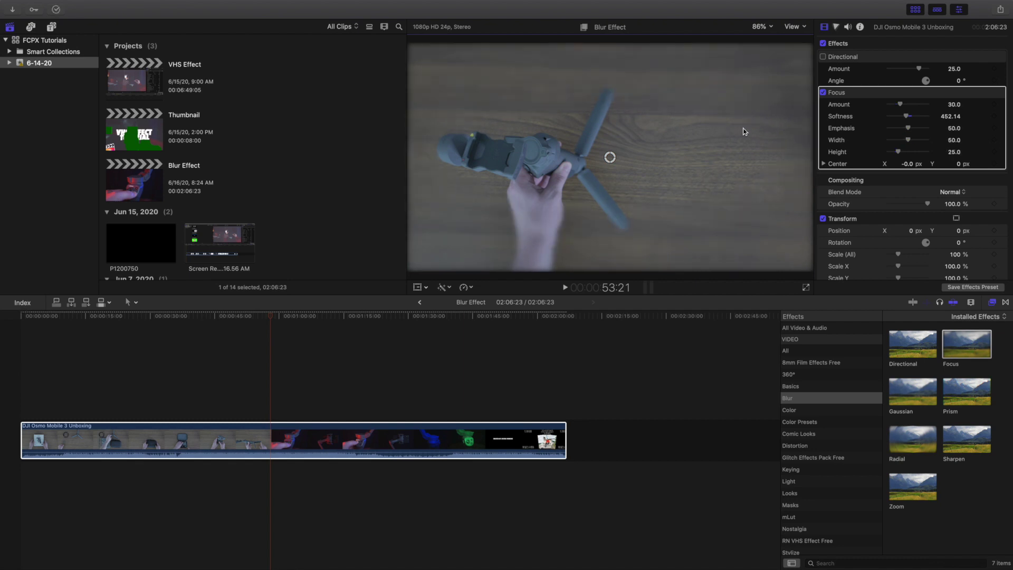
pyautogui.press('super+z')
pyautogui.click(824, 93)
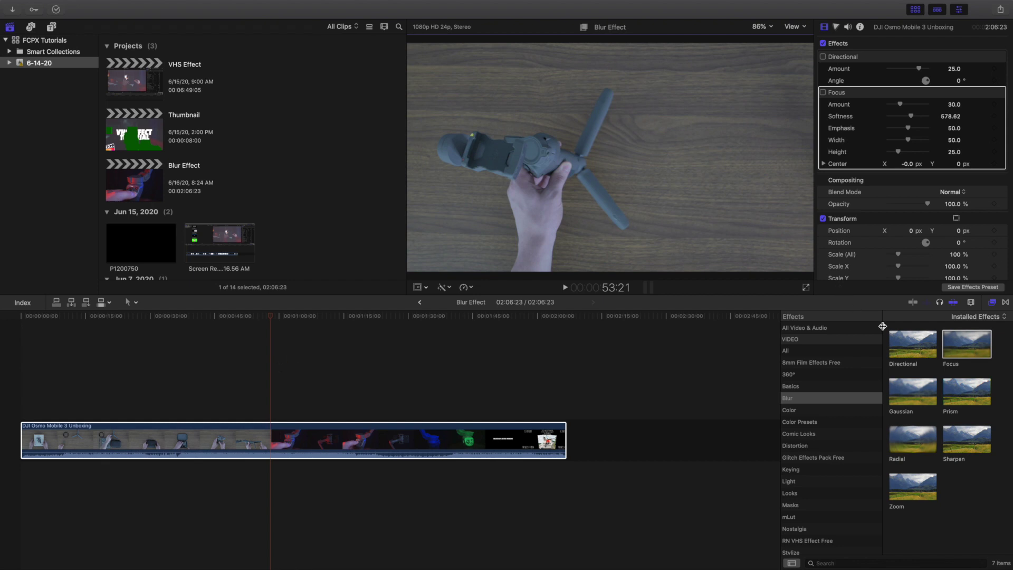
# Apply the Gaussian blur and bring its Amount down from maximum to about 47.71
pyautogui.click(907, 387)
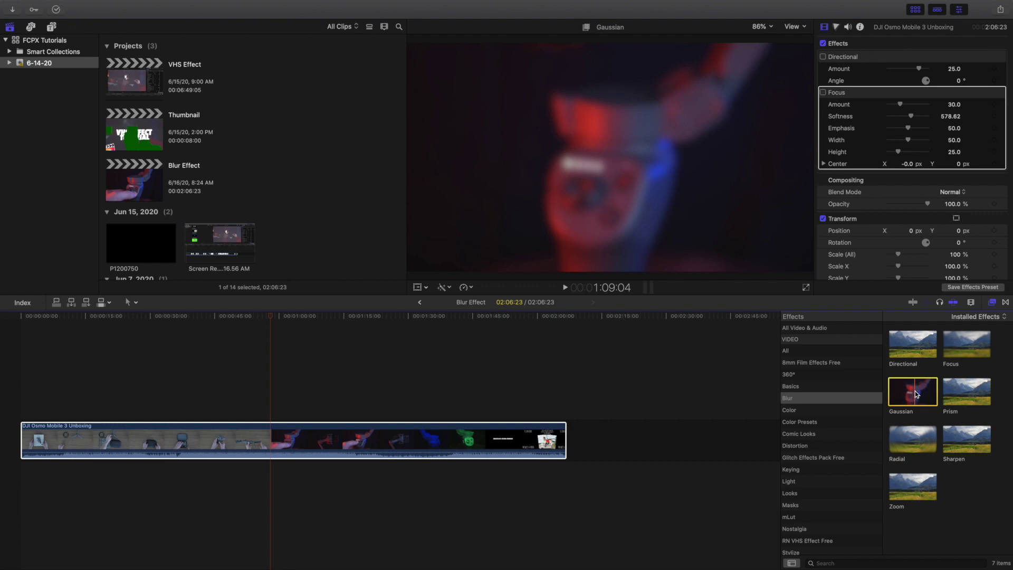
pyautogui.moveTo(915, 391); pyautogui.dragTo(281, 439)
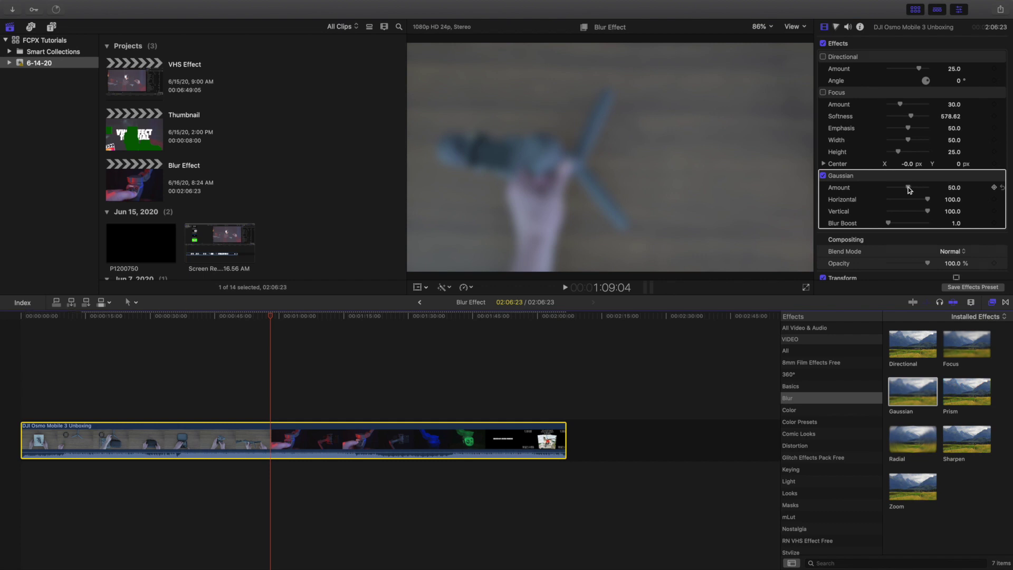
pyautogui.moveTo(909, 190); pyautogui.dragTo(991, 192)
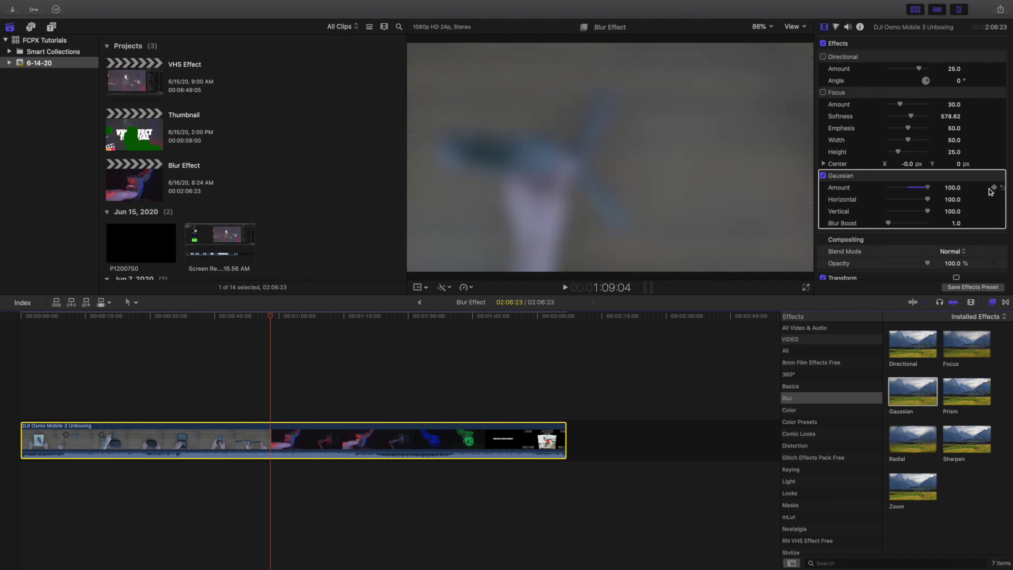
pyautogui.moveTo(916, 192); pyautogui.dragTo(927, 212)
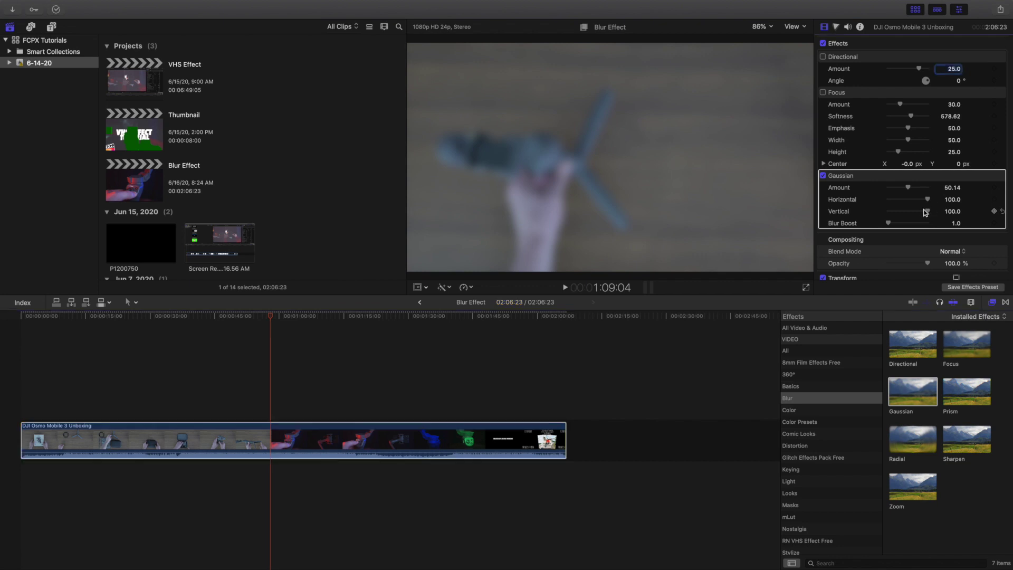
pyautogui.click(269, 433)
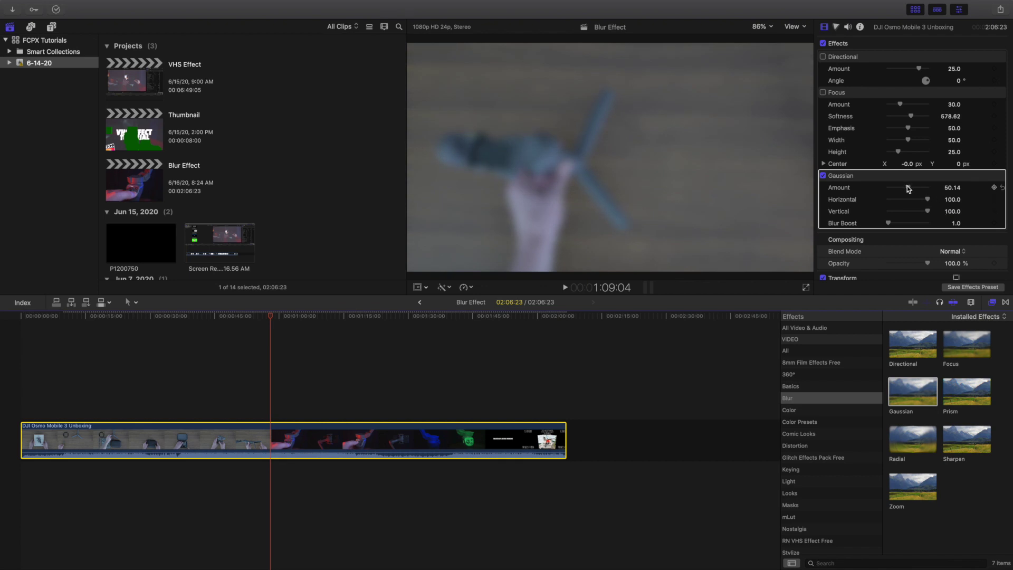
pyautogui.moveTo(908, 190)
pyautogui.mouseDown()
pyautogui.moveTo(931, 189)
pyautogui.moveTo(882, 190)
pyautogui.moveTo(906, 191)
pyautogui.mouseUp()
# Turn off the Gaussian blur and add the Prism effect to the clip
pyautogui.click(823, 176)
pyautogui.scroll(-3, 861, 211)
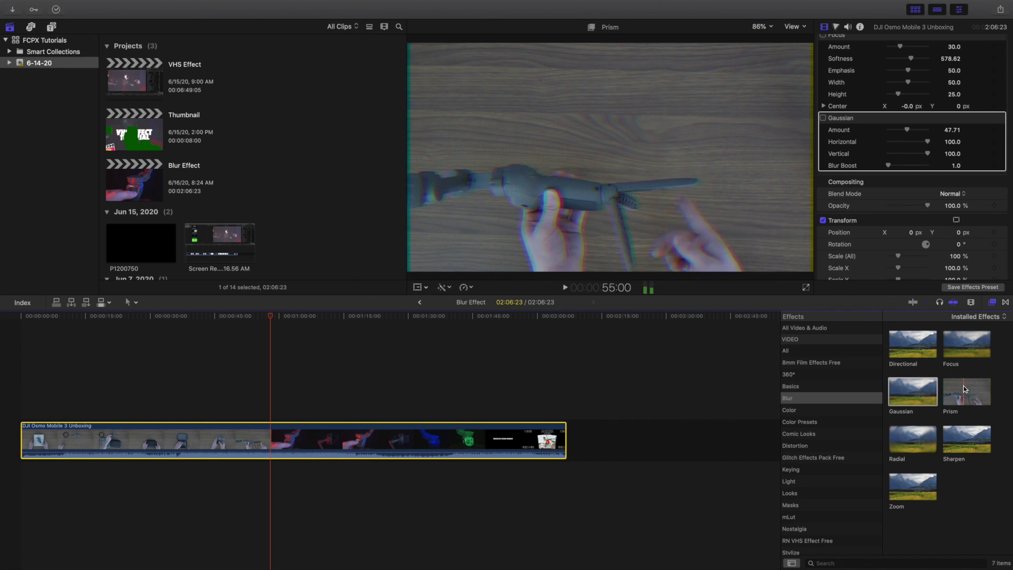
pyautogui.moveTo(964, 389); pyautogui.dragTo(285, 422)
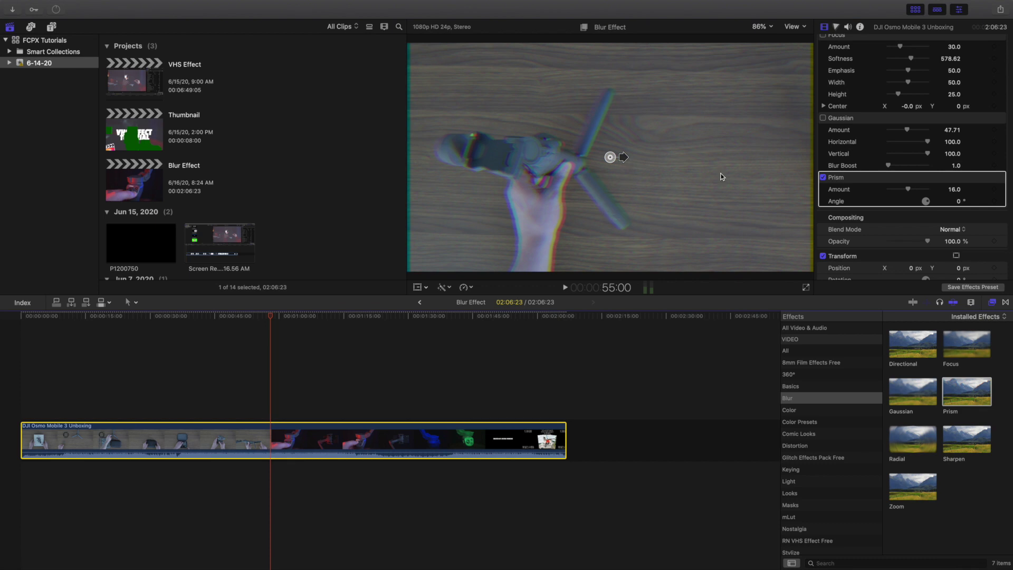
# Try a stronger angled Prism, revert to Amount 18 and 0°, then disable Prism
pyautogui.moveTo(909, 189)
pyautogui.mouseDown()
pyautogui.moveTo(940, 190)
pyautogui.moveTo(870, 190)
pyautogui.moveTo(927, 198)
pyautogui.mouseUp()
pyautogui.moveTo(631, 157)
pyautogui.mouseDown()
pyautogui.moveTo(554, 135)
pyautogui.moveTo(549, 154)
pyautogui.moveTo(607, 193)
pyautogui.moveTo(651, 129)
pyautogui.moveTo(565, 195)
pyautogui.moveTo(648, 131)
pyautogui.moveTo(653, 112)
pyautogui.moveTo(681, 154)
pyautogui.moveTo(584, 165)
pyautogui.moveTo(628, 184)
pyautogui.moveTo(642, 161)
pyautogui.moveTo(606, 125)
pyautogui.moveTo(588, 204)
pyautogui.moveTo(665, 133)
pyautogui.moveTo(545, 181)
pyautogui.moveTo(613, 148)
pyautogui.moveTo(657, 190)
pyautogui.moveTo(647, 171)
pyautogui.mouseUp()
pyautogui.press('super+z')
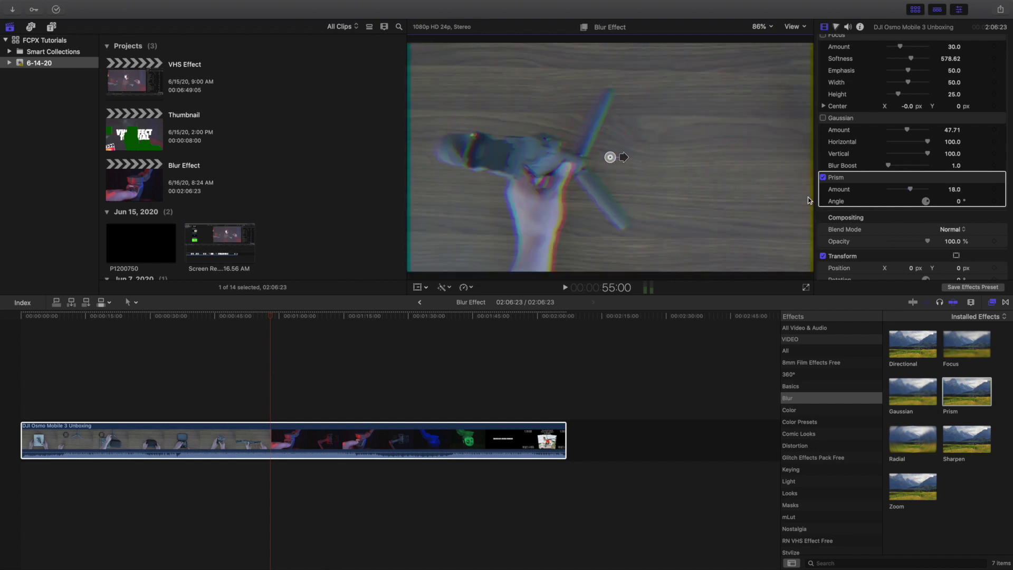
pyautogui.click(823, 177)
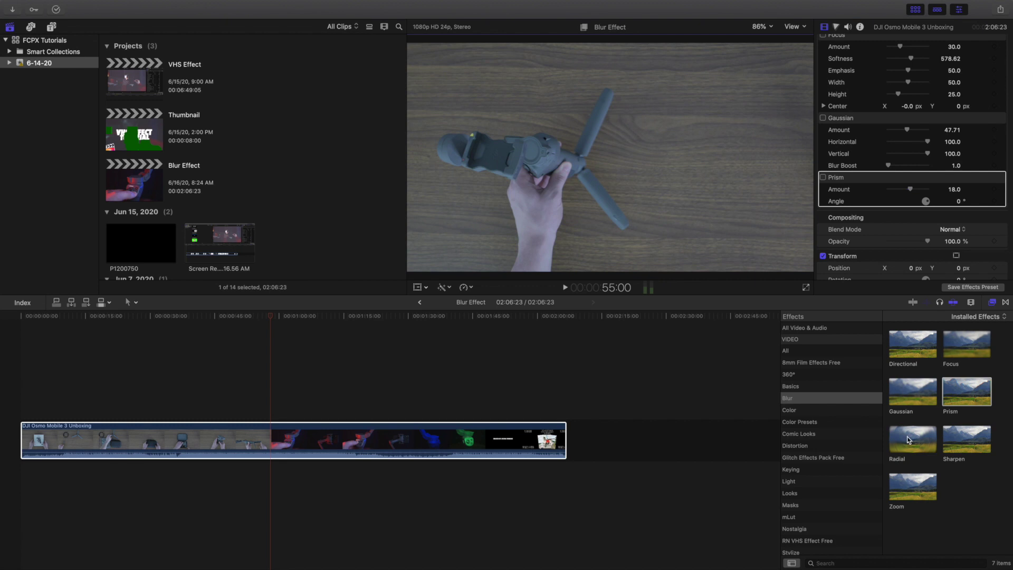
# Apply the Radial blur, lower its Amount to about 25.04, then switch it off
pyautogui.moveTo(907, 440); pyautogui.dragTo(279, 442)
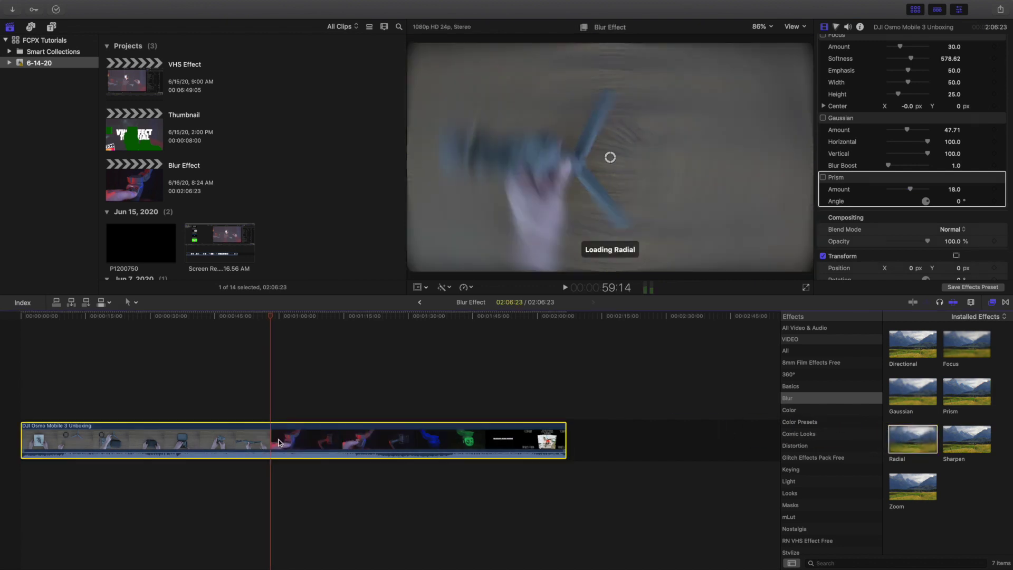
pyautogui.scroll(-3, 882, 147)
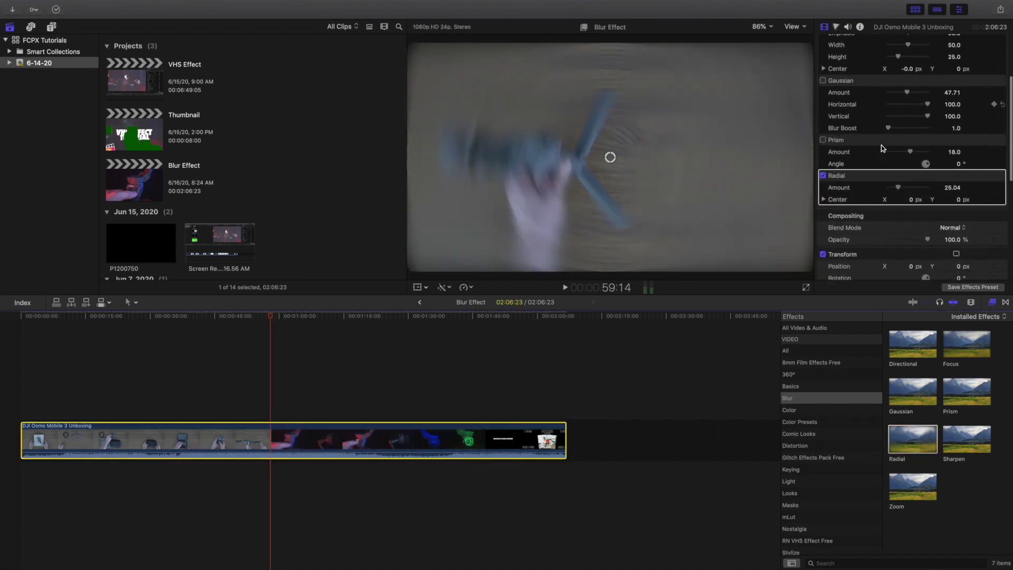
pyautogui.moveTo(898, 183)
pyautogui.mouseDown()
pyautogui.moveTo(913, 182)
pyautogui.moveTo(885, 185)
pyautogui.moveTo(912, 188)
pyautogui.moveTo(895, 185)
pyautogui.mouseUp()
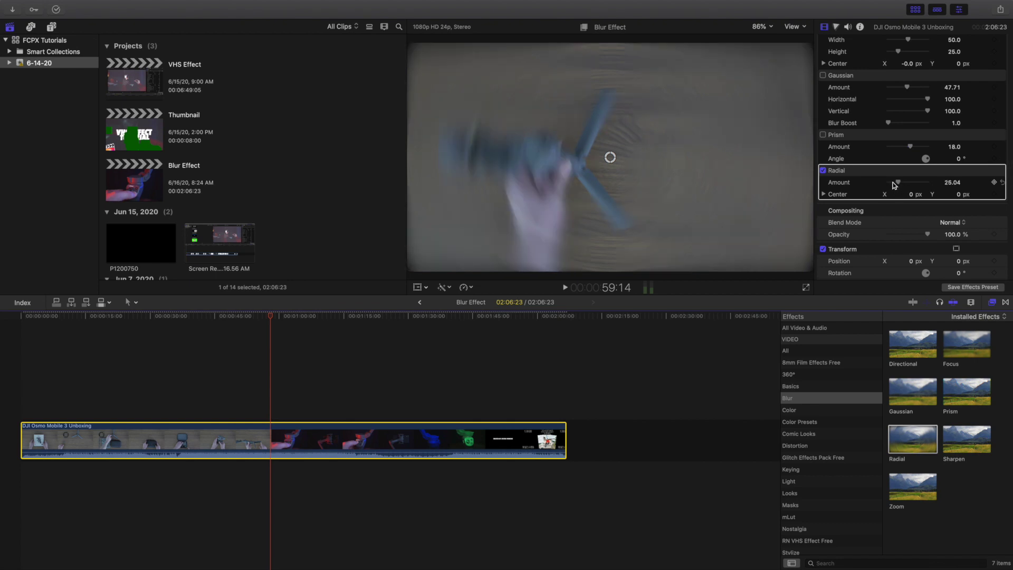
pyautogui.click(825, 172)
pyautogui.scroll(-3, 832, 173)
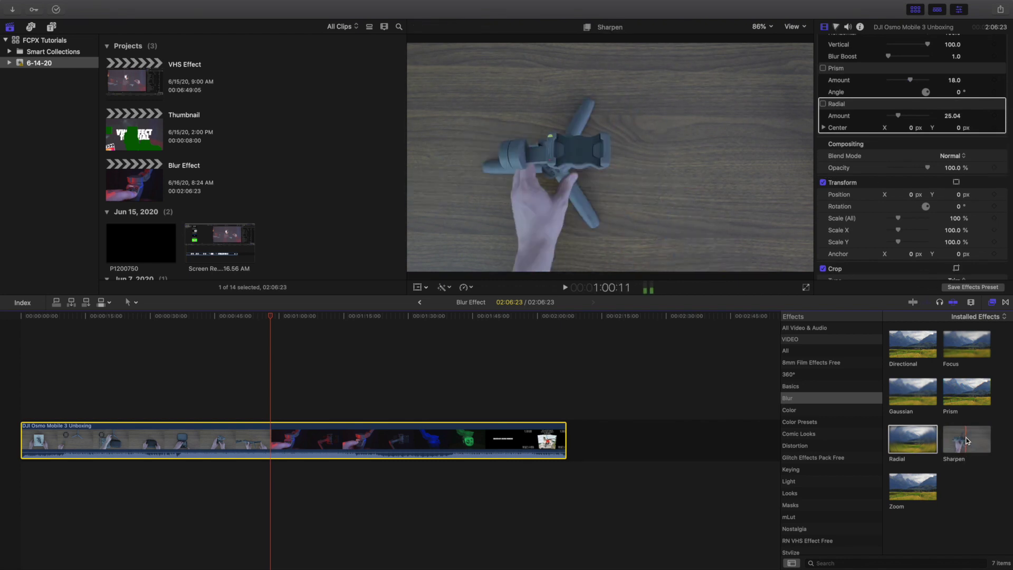
# Add Sharpen to the clip, raise then reduce its Amount back to 0, and disable it
pyautogui.moveTo(968, 441); pyautogui.dragTo(318, 438)
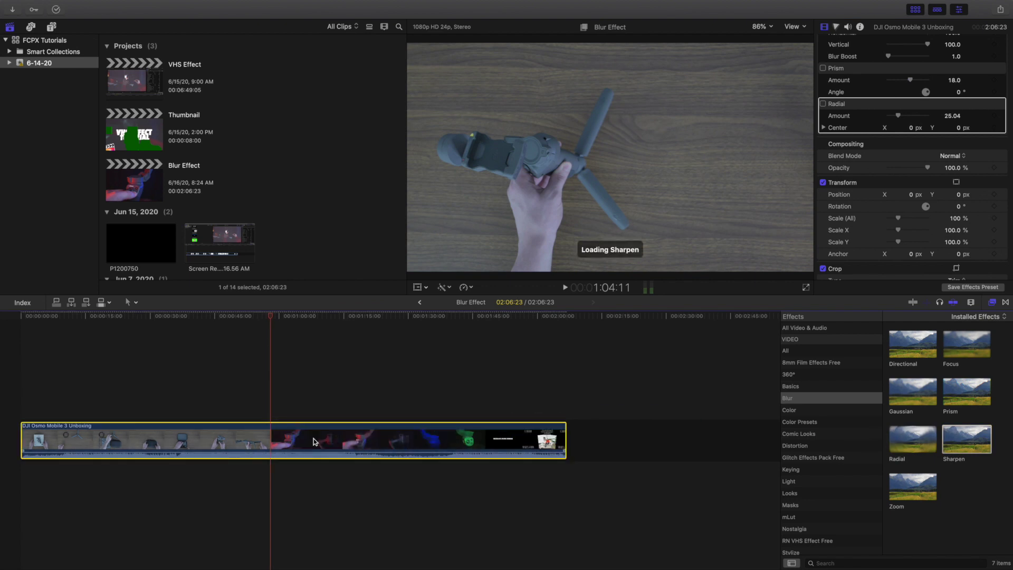
pyautogui.click(270, 364)
pyautogui.click(271, 434)
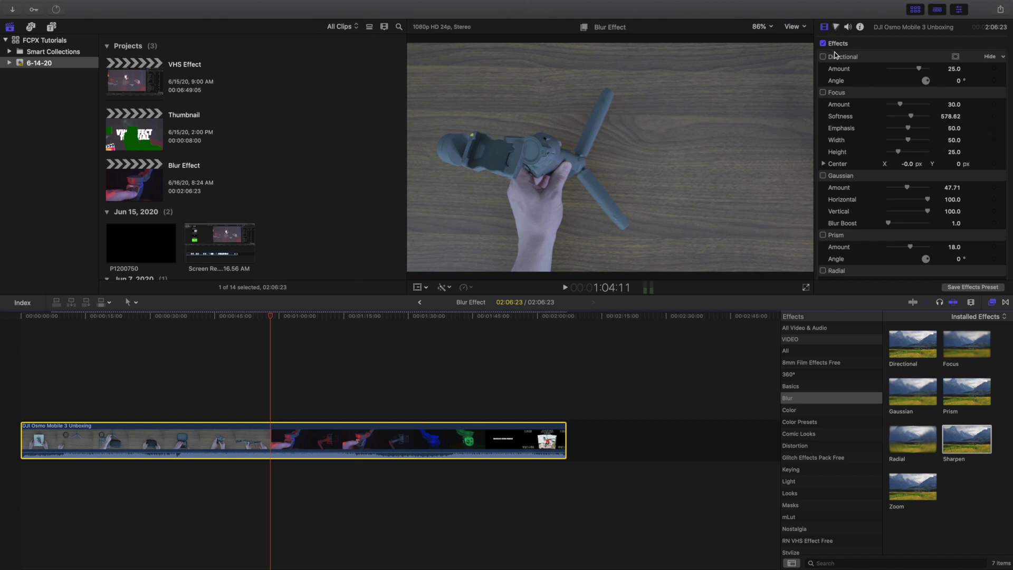
pyautogui.scroll(-10, 858, 169)
pyautogui.scroll(4, 855, 166)
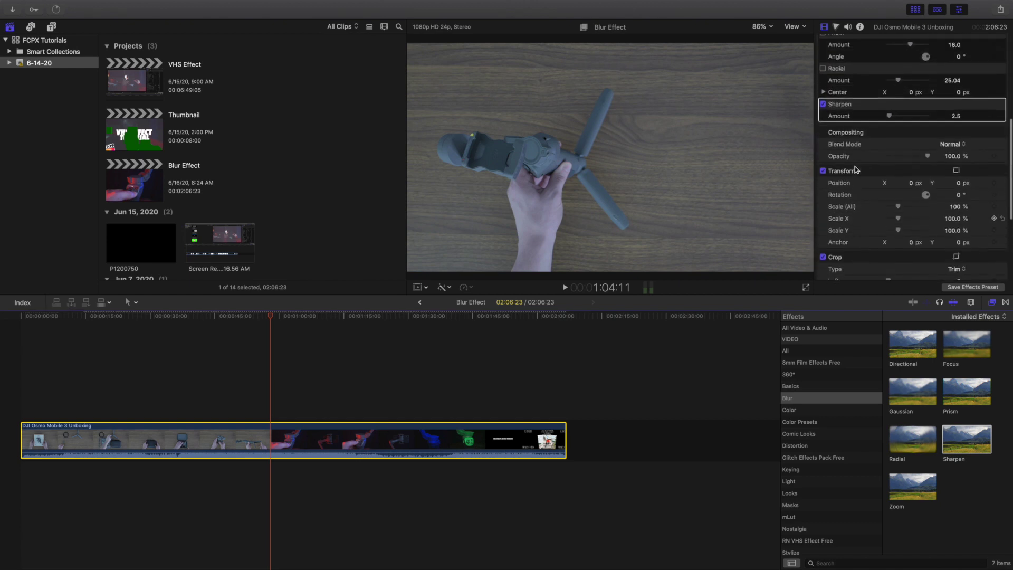
pyautogui.moveTo(889, 138); pyautogui.dragTo(937, 143)
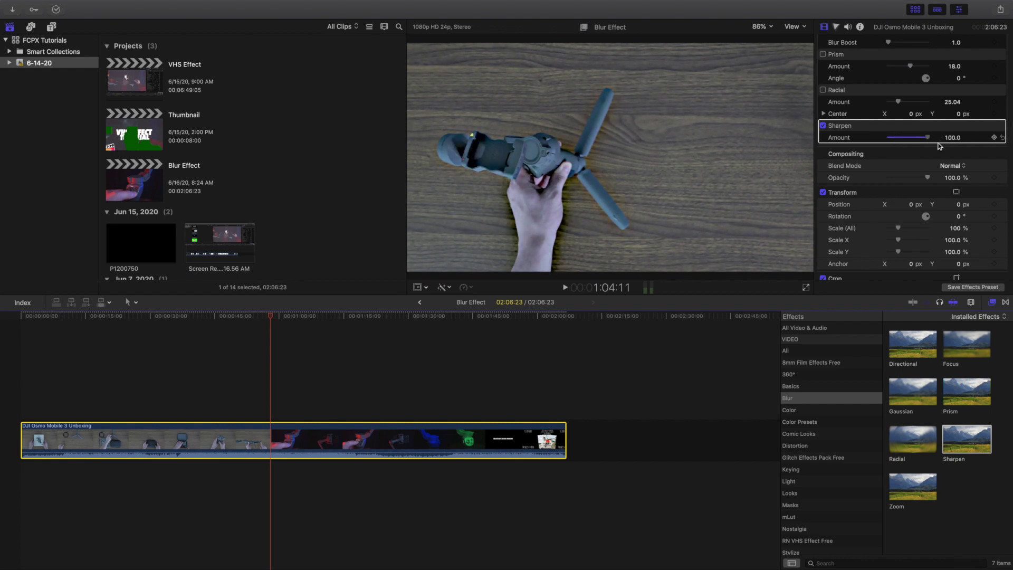
pyautogui.moveTo(935, 142); pyautogui.dragTo(888, 147)
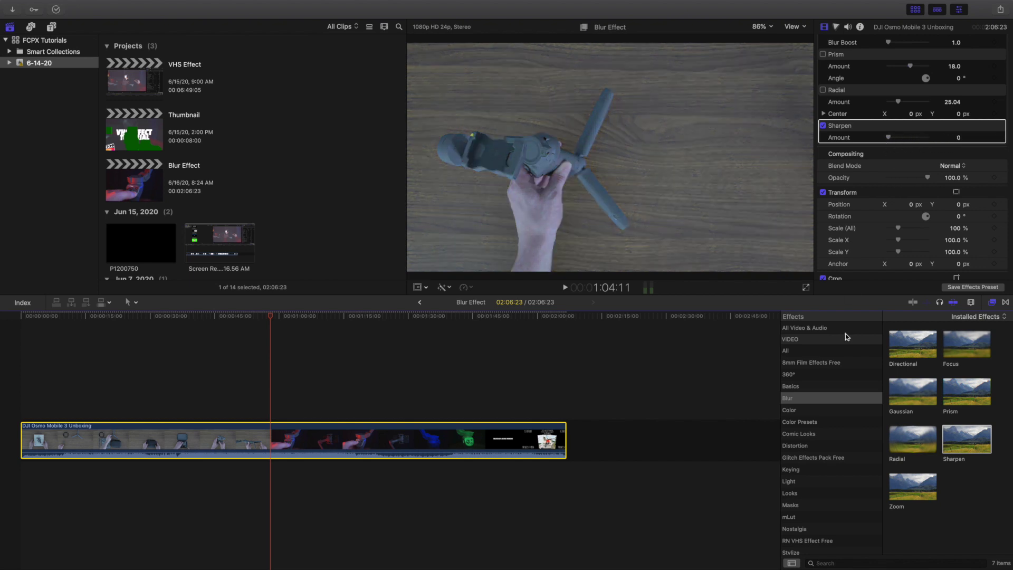
pyautogui.click(824, 127)
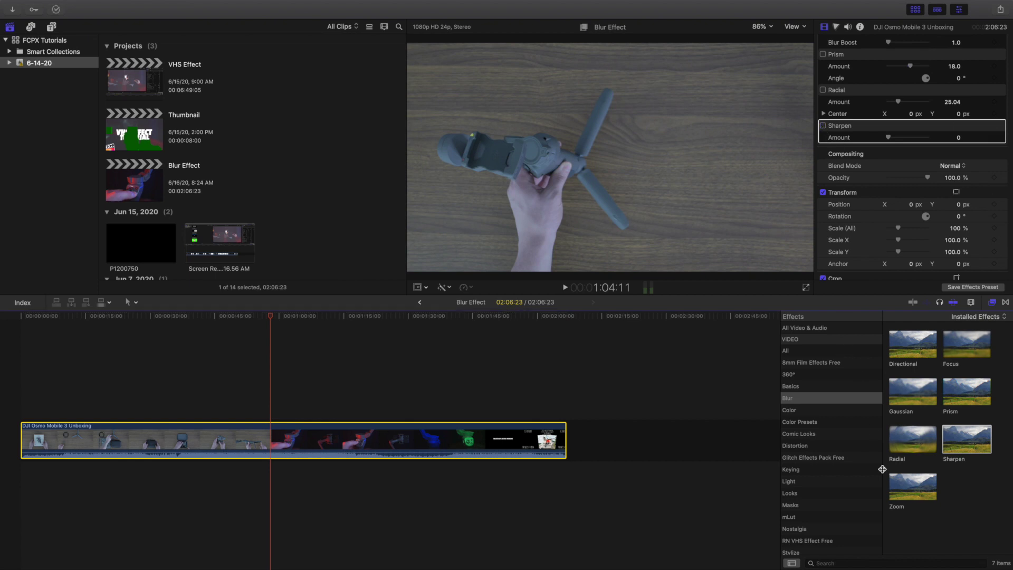
# Apply the Zoom blur to the gimbal clip and push its amount up to 1000 in the viewer
pyautogui.moveTo(904, 489); pyautogui.dragTo(320, 437)
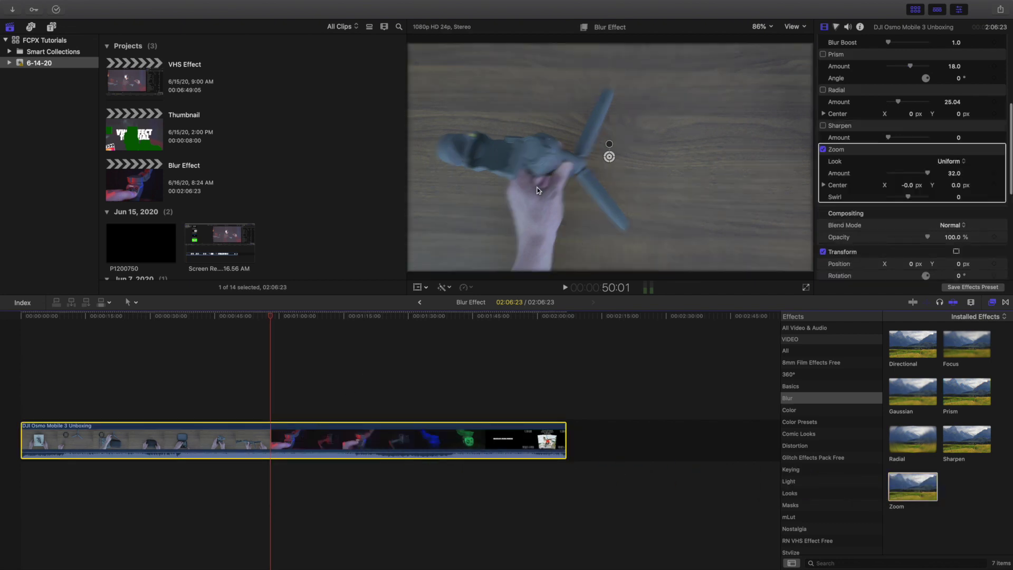
pyautogui.moveTo(611, 148); pyautogui.dragTo(609, 63)
pyautogui.moveTo(503, 169); pyautogui.dragTo(623, 190)
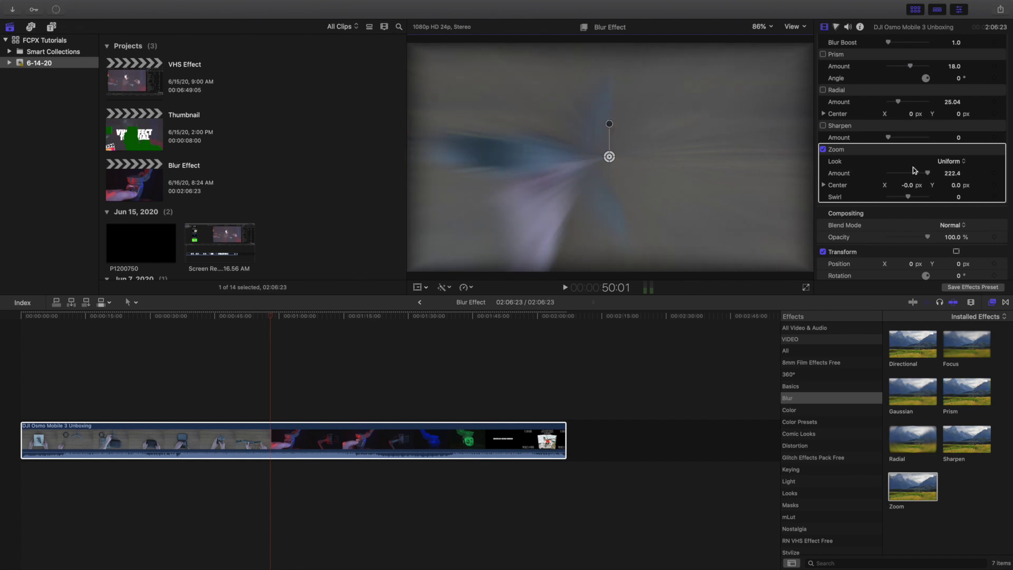
# Keep the Zoom look on Uniform, settle the Amount at 32, then switch Zoom off
pyautogui.click(949, 161)
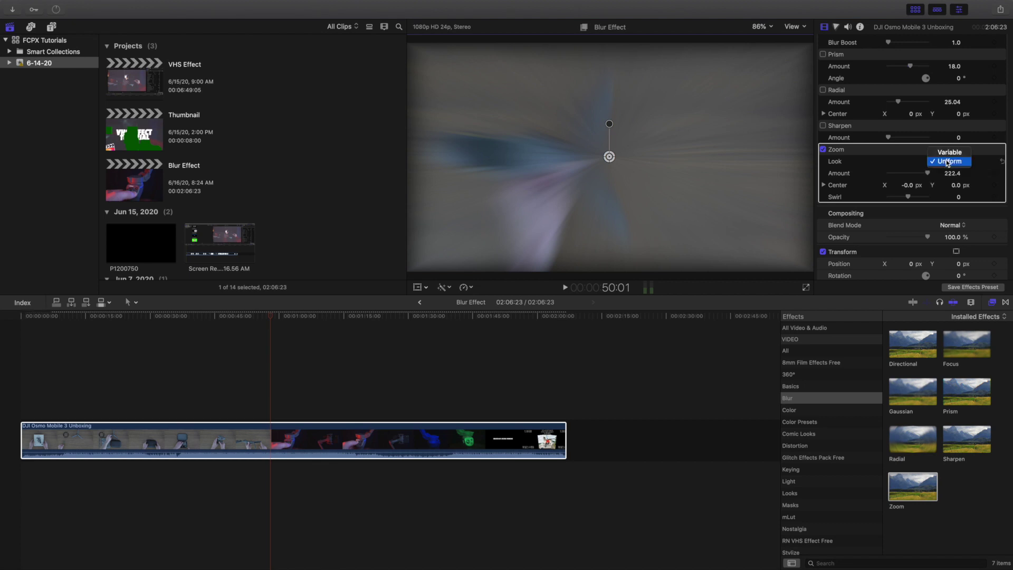
pyautogui.click(948, 162)
pyautogui.moveTo(928, 174); pyautogui.dragTo(907, 175)
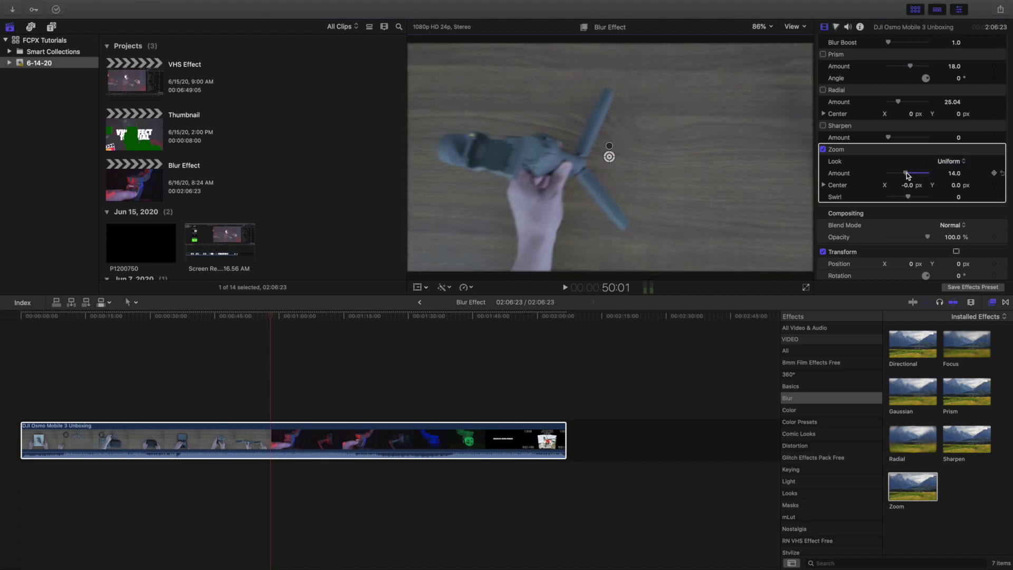
pyautogui.click(275, 437)
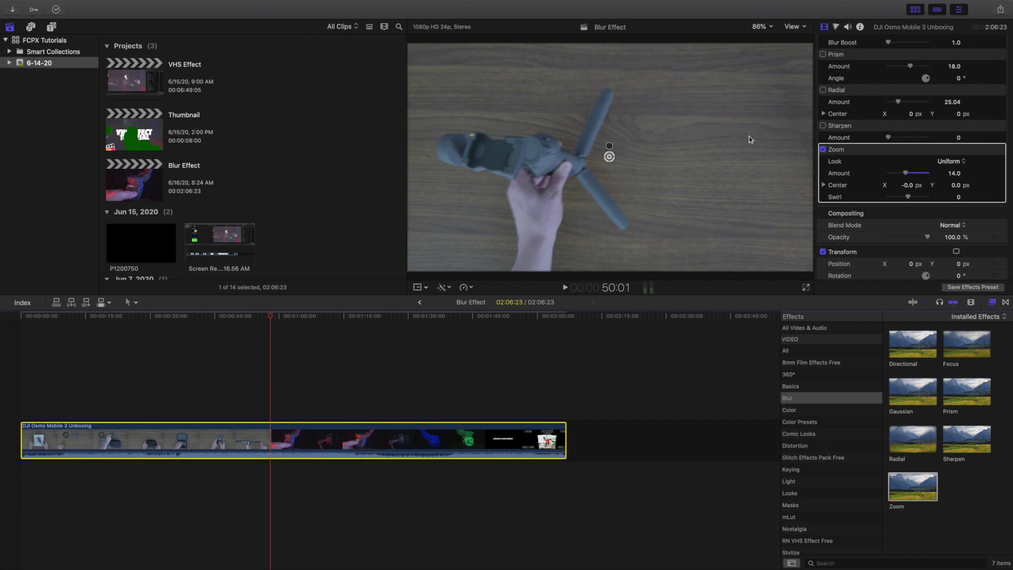
pyautogui.moveTo(906, 175); pyautogui.dragTo(928, 179)
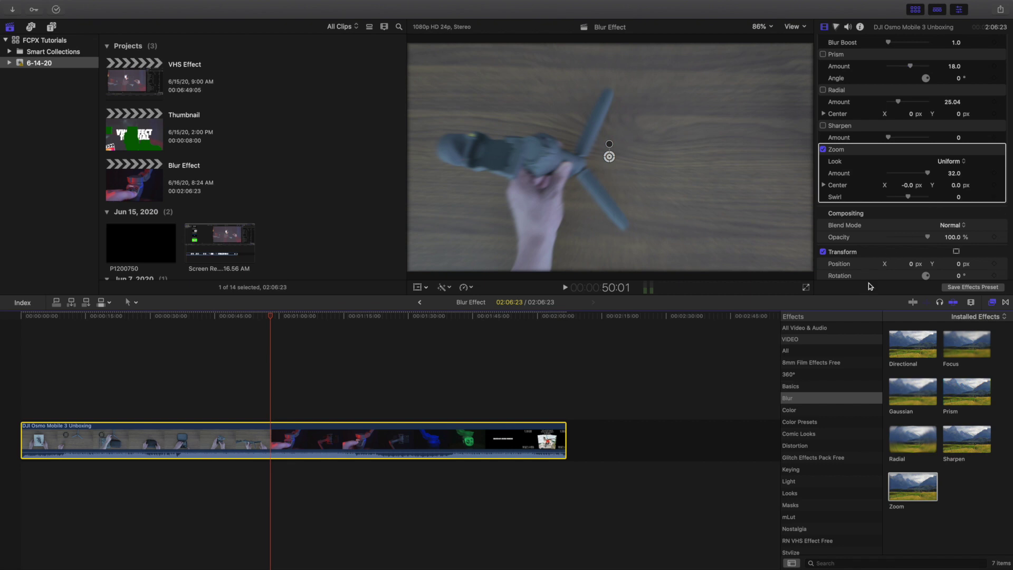
pyautogui.click(823, 149)
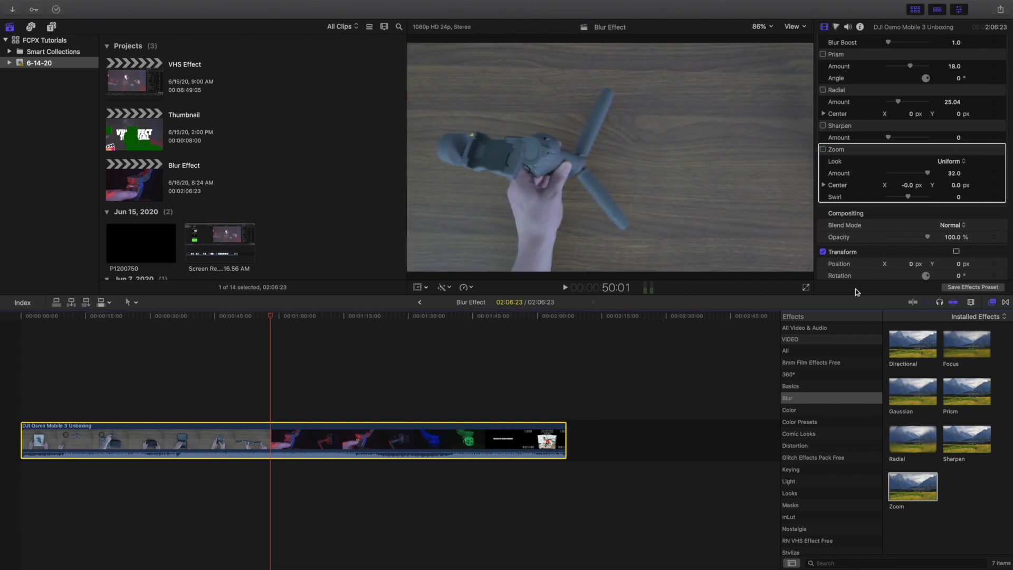
pyautogui.scroll(10, 869, 138)
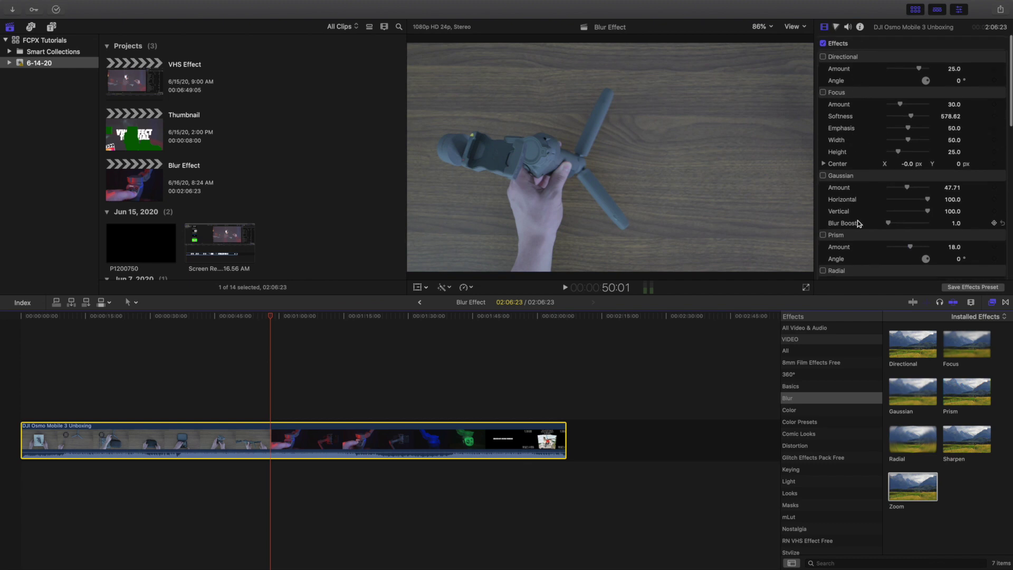
pyautogui.scroll(-3, 857, 221)
pyautogui.scroll(-3, 861, 249)
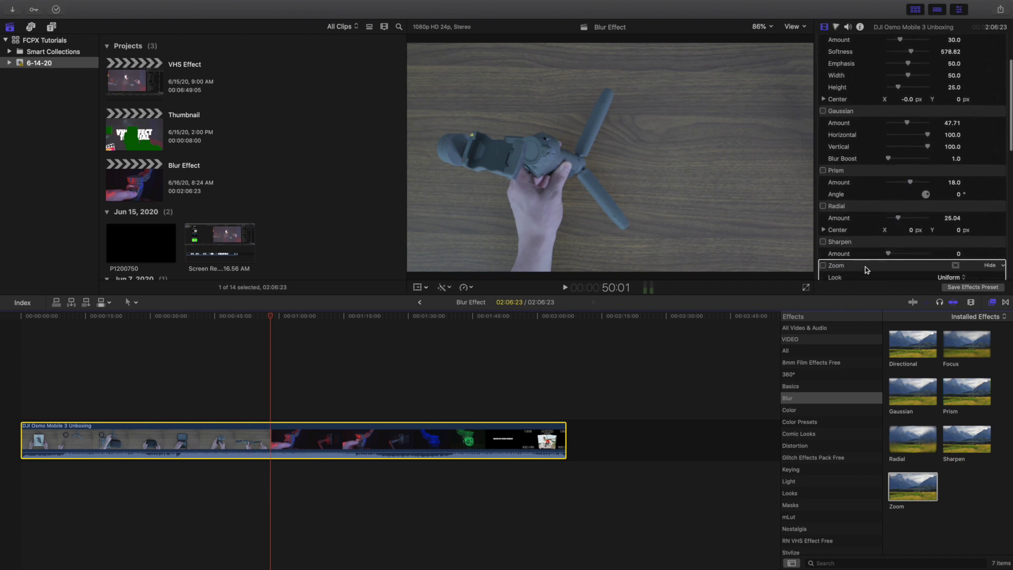
pyautogui.scroll(6, 865, 267)
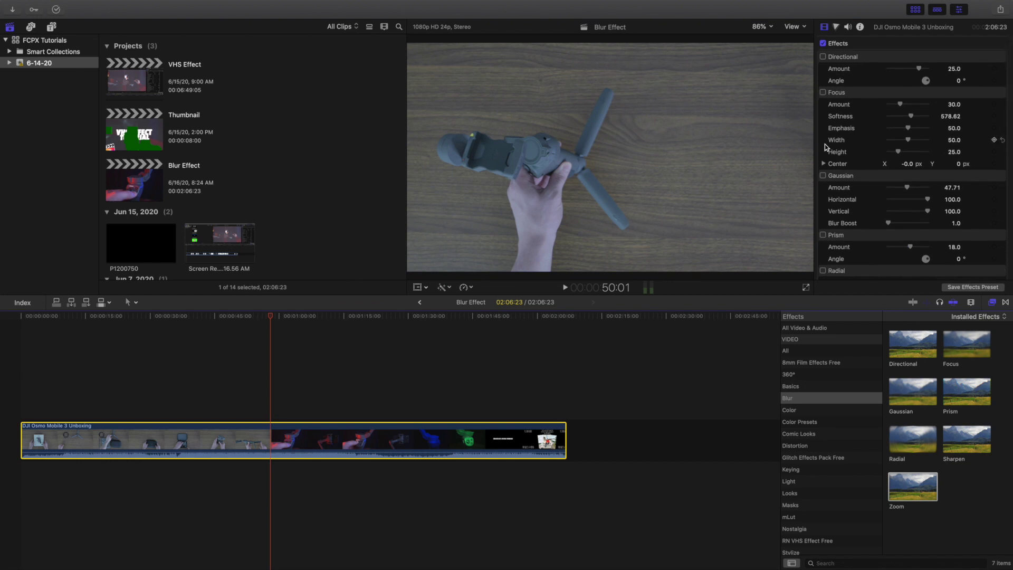
pyautogui.scroll(2, 853, 131)
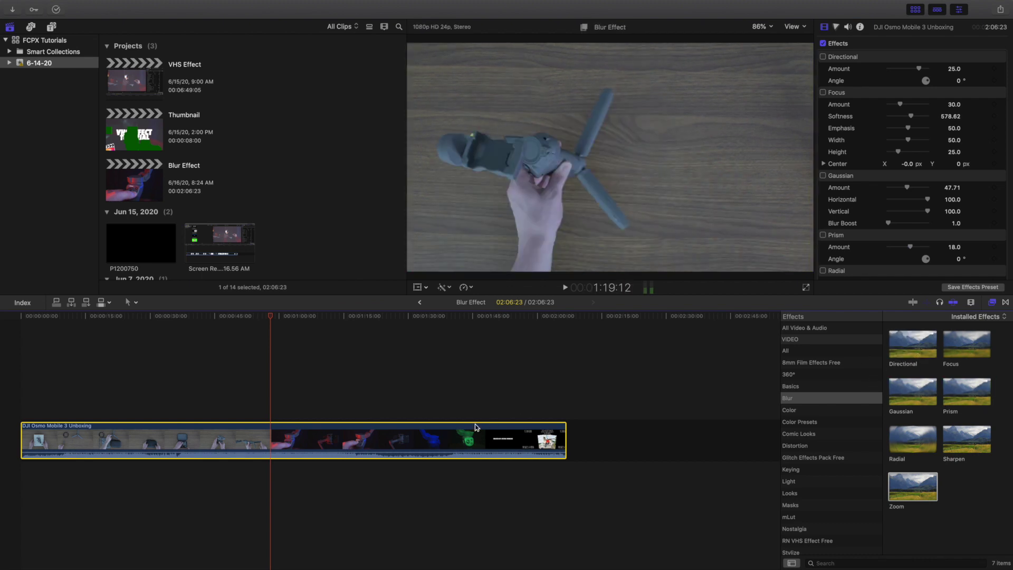
pyautogui.click(824, 92)
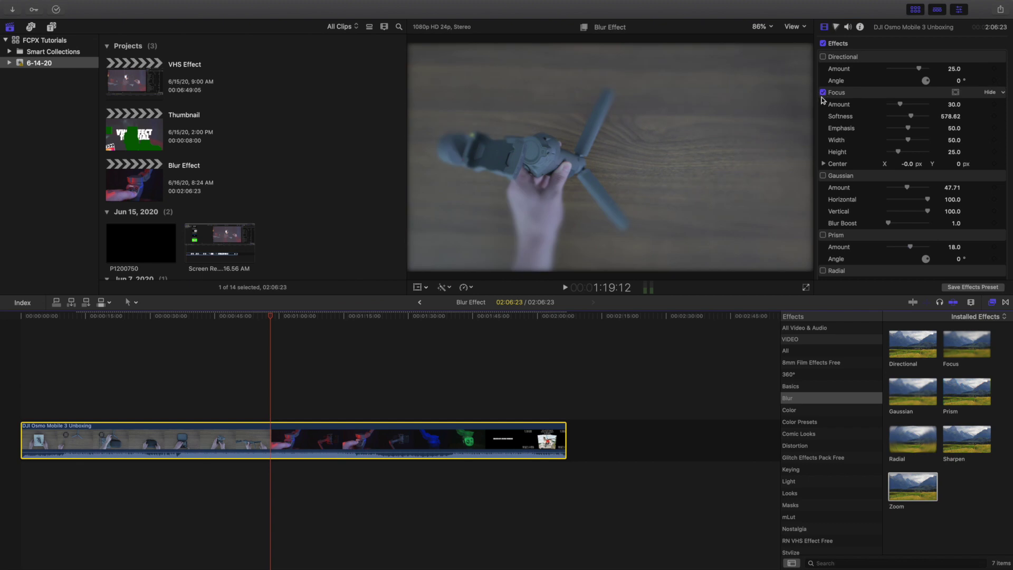
pyautogui.click(824, 93)
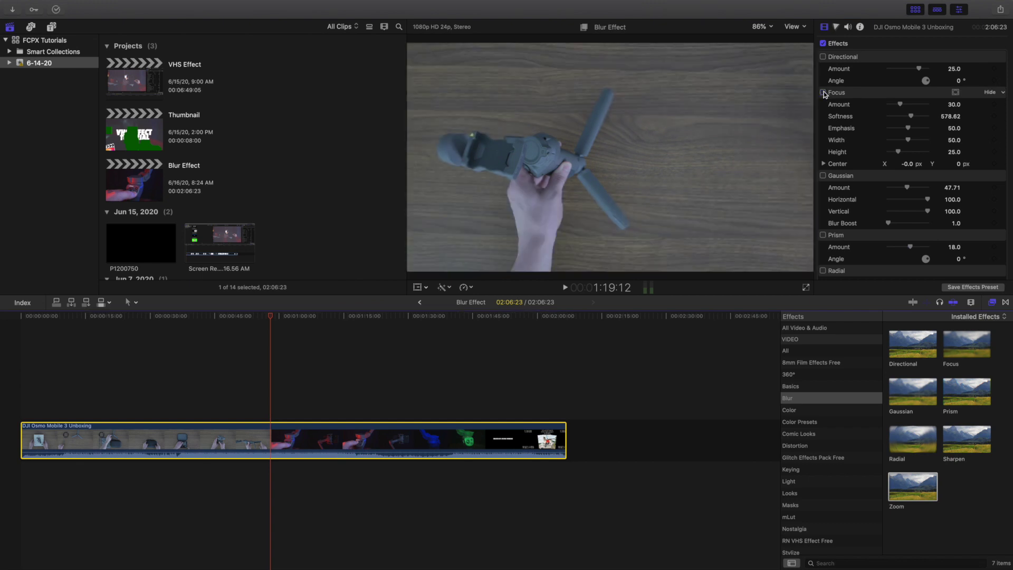
pyautogui.click(823, 175)
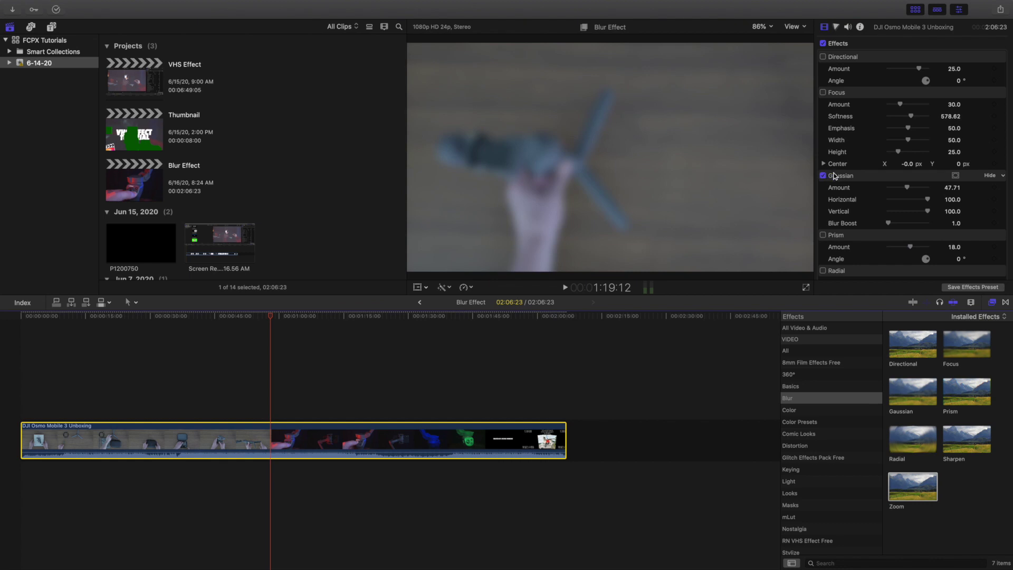
pyautogui.click(823, 176)
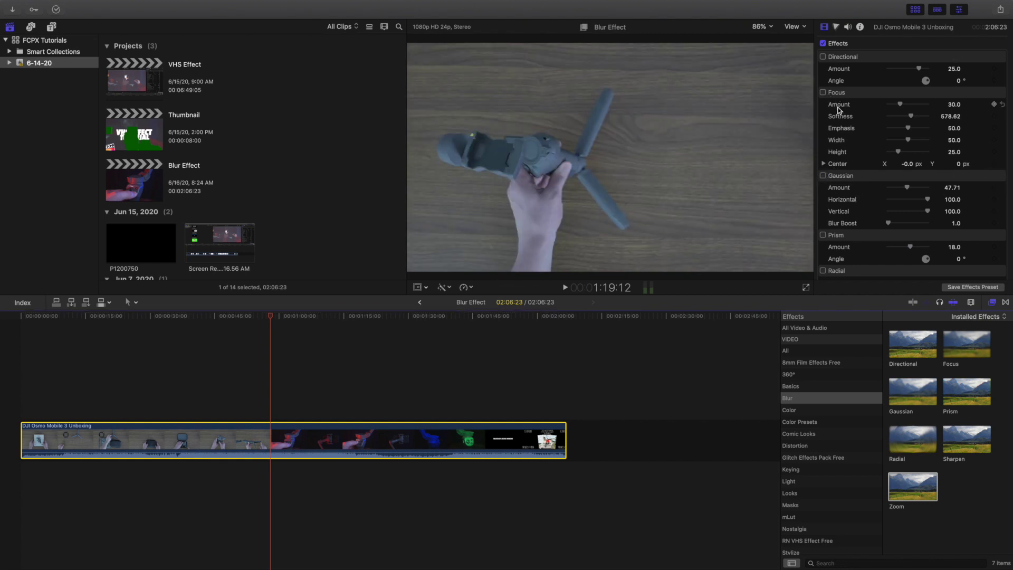
pyautogui.click(824, 93)
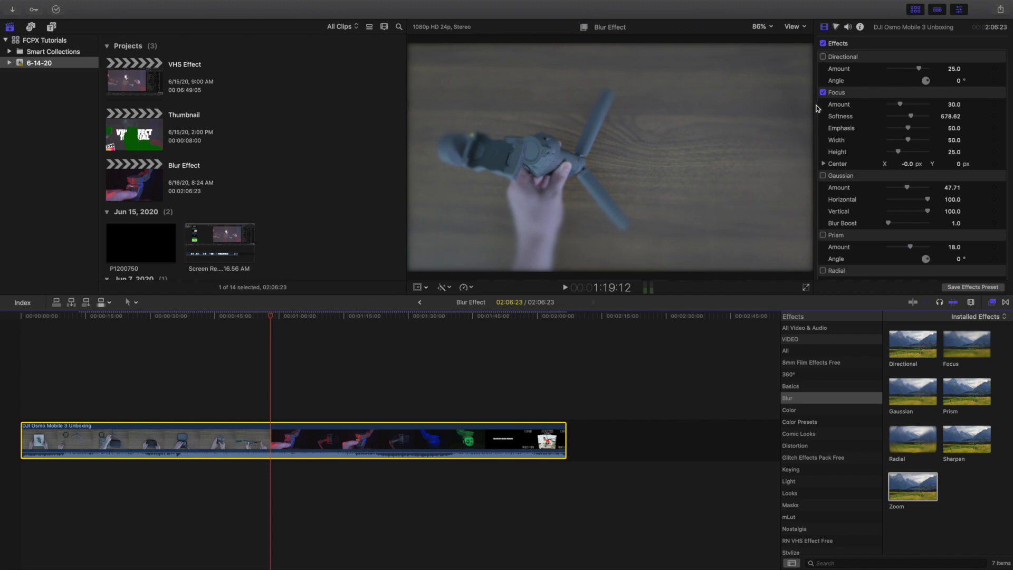
pyautogui.click(823, 93)
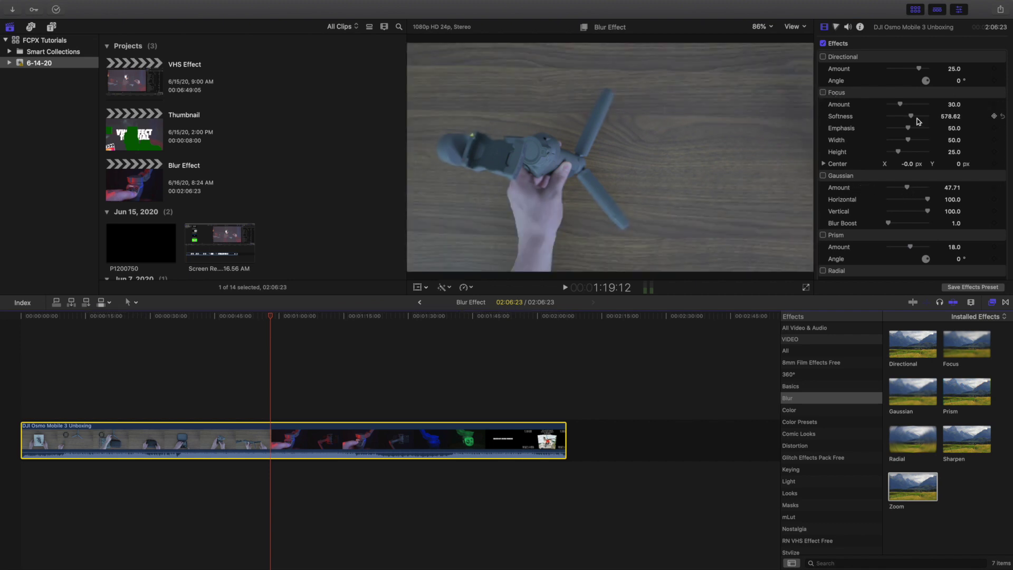
pyautogui.scroll(-5, 841, 198)
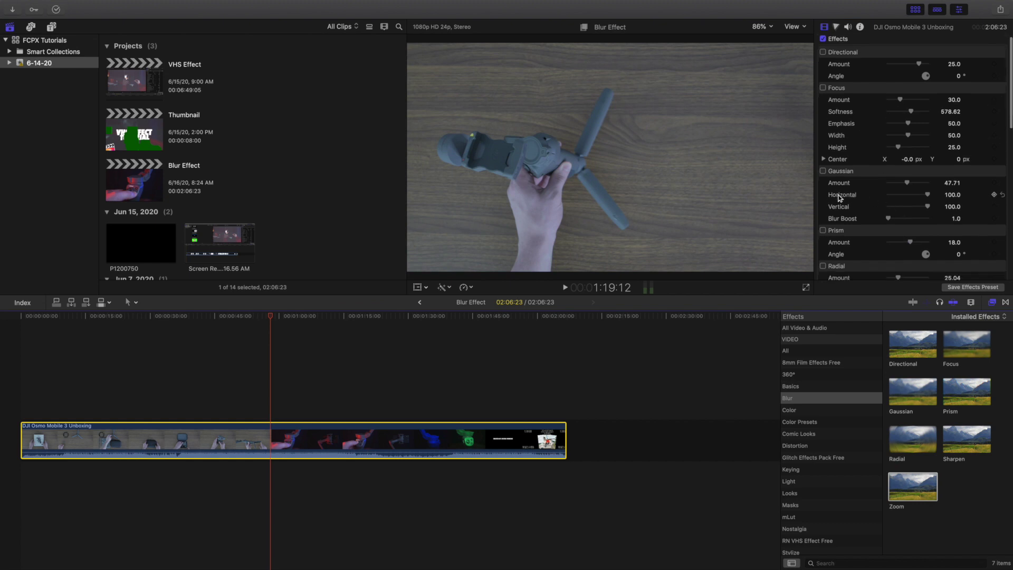
pyautogui.scroll(-3, 841, 207)
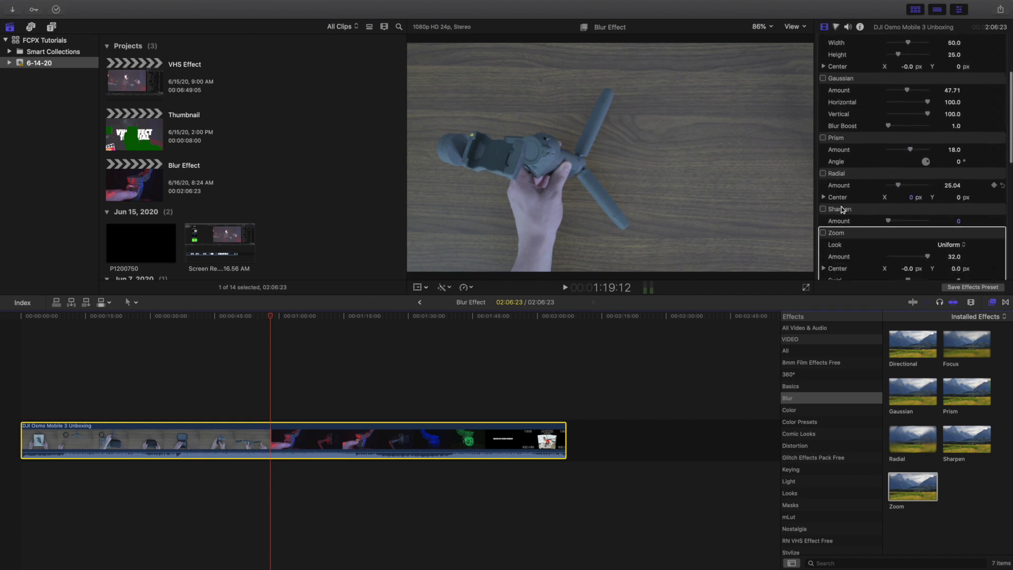
pyautogui.scroll(8, 842, 207)
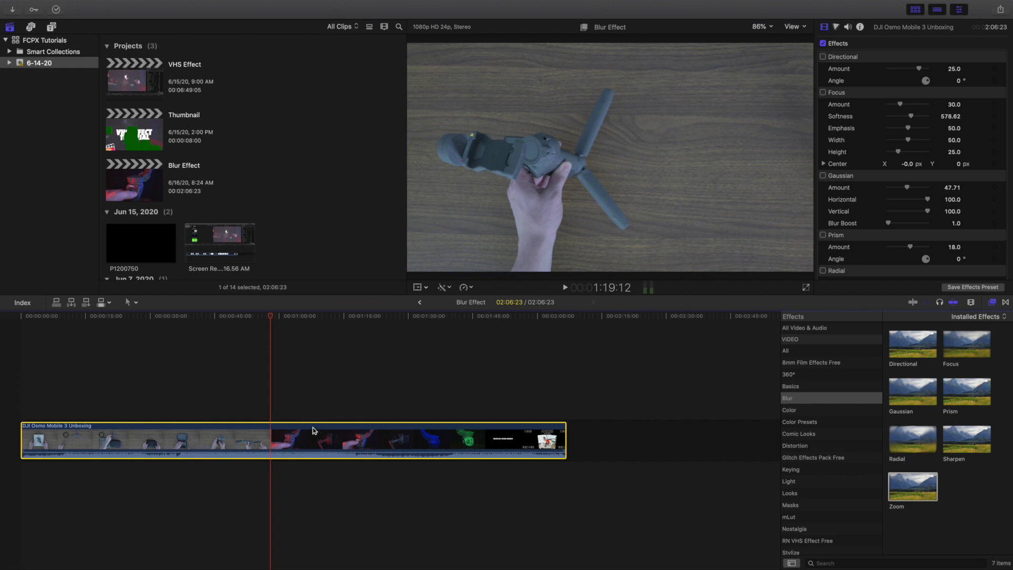
pyautogui.click(805, 398)
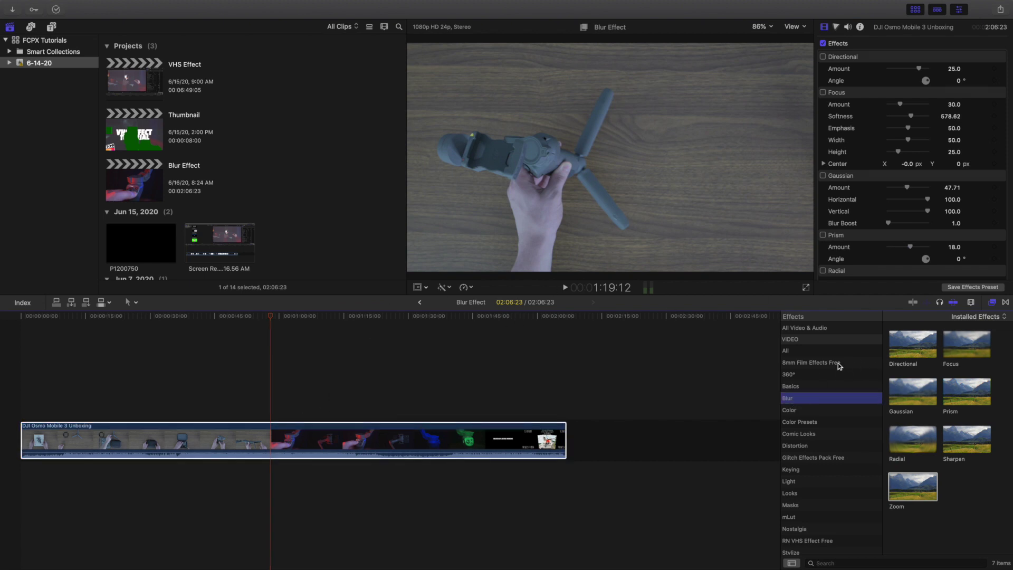